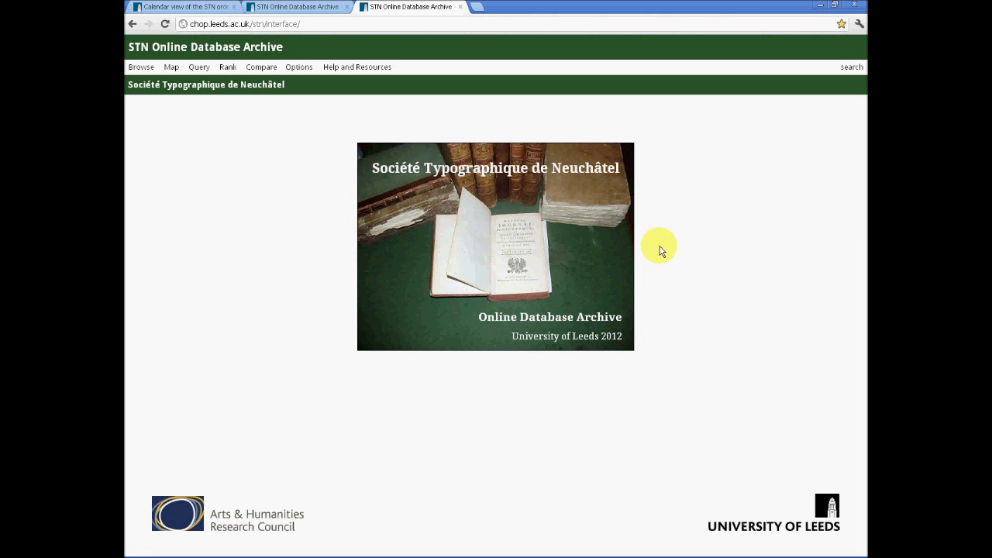
Switch to the calendar of STN orders per manuscript, colour-coded for 1769–1774.
click(187, 8)
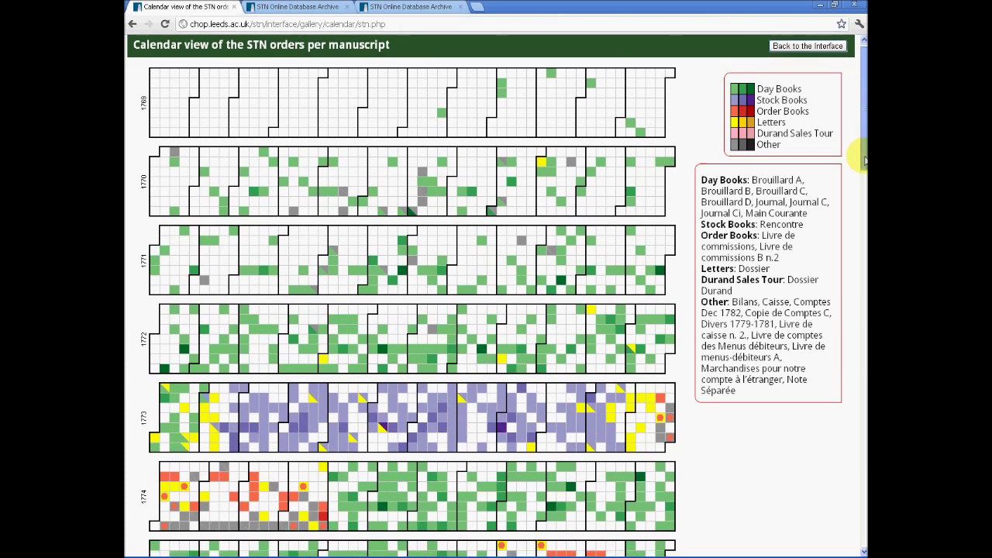
drag(863, 158, 853, 223)
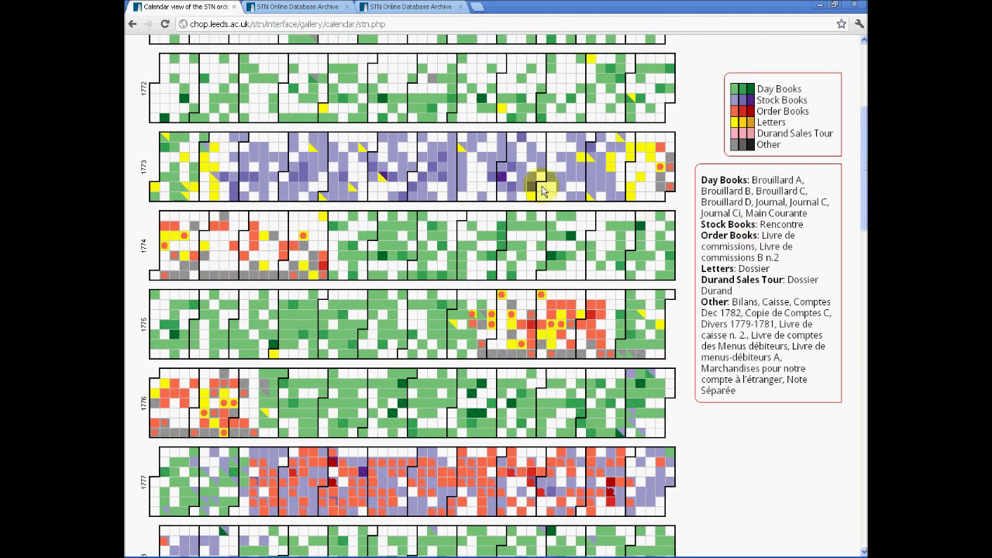
mouse_move(402, 182)
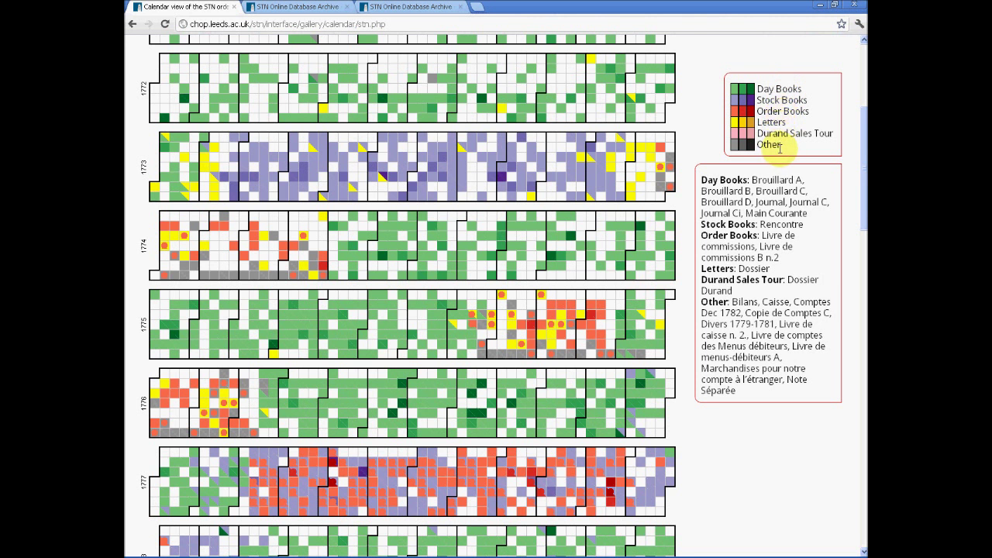
drag(866, 167, 866, 211)
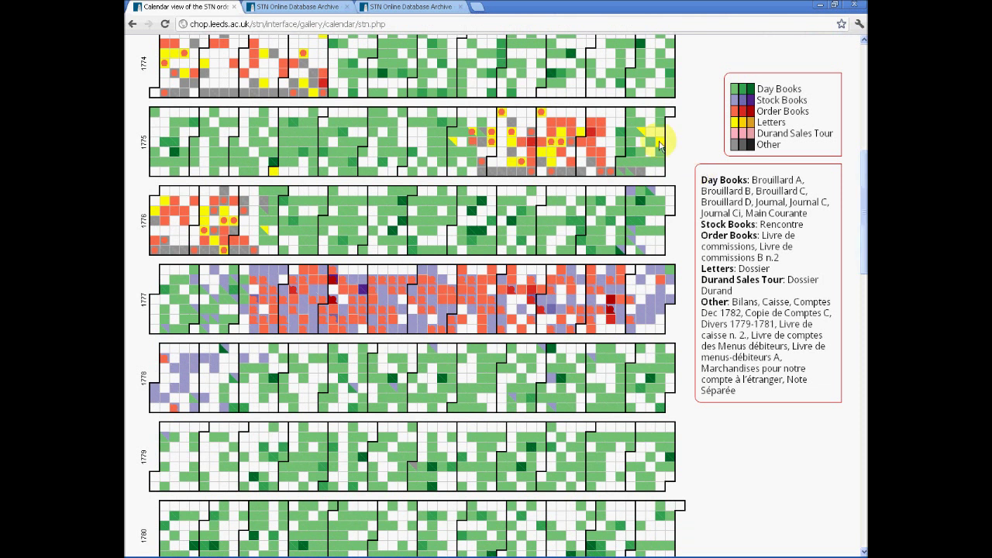
mouse_move(543, 170)
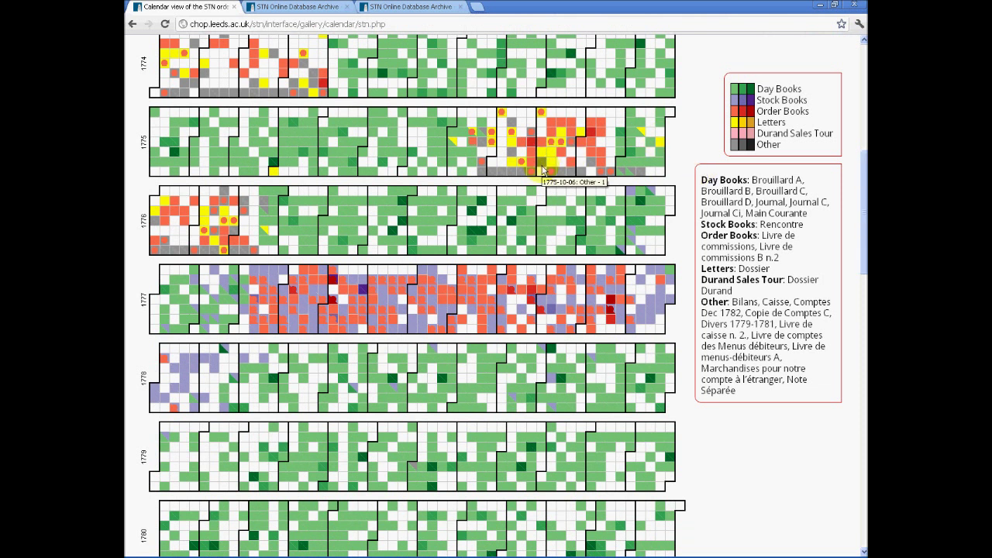
mouse_move(285, 165)
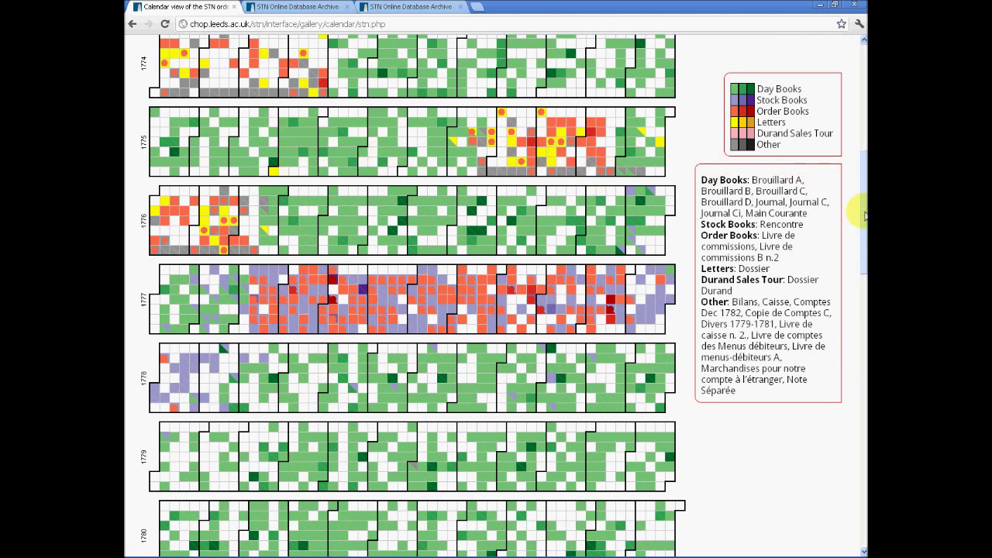
drag(864, 216, 865, 375)
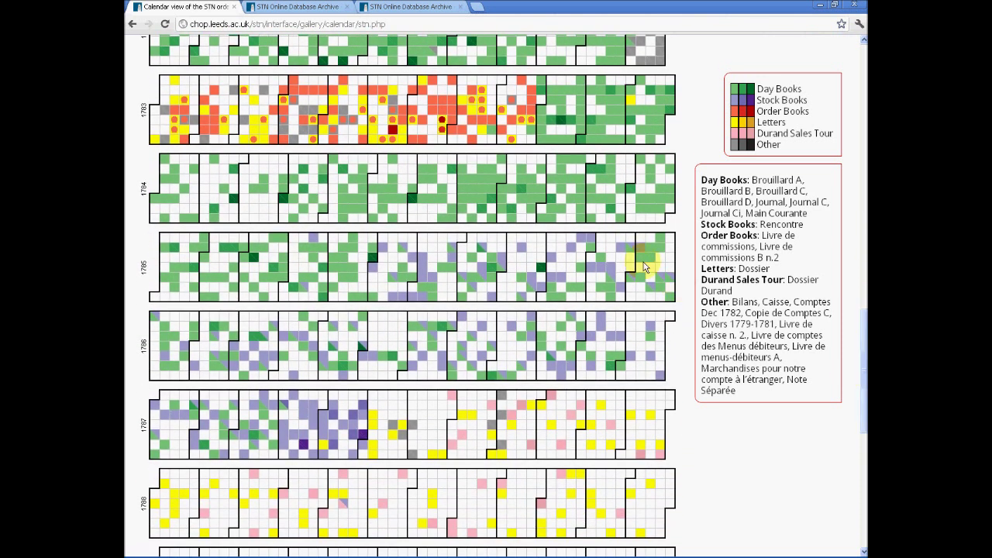
mouse_move(394, 113)
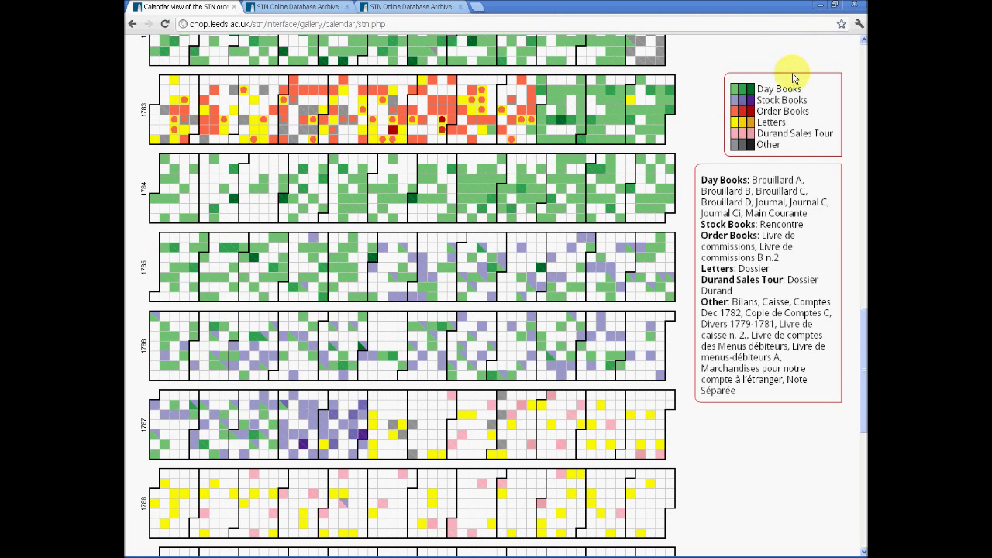
click(751, 100)
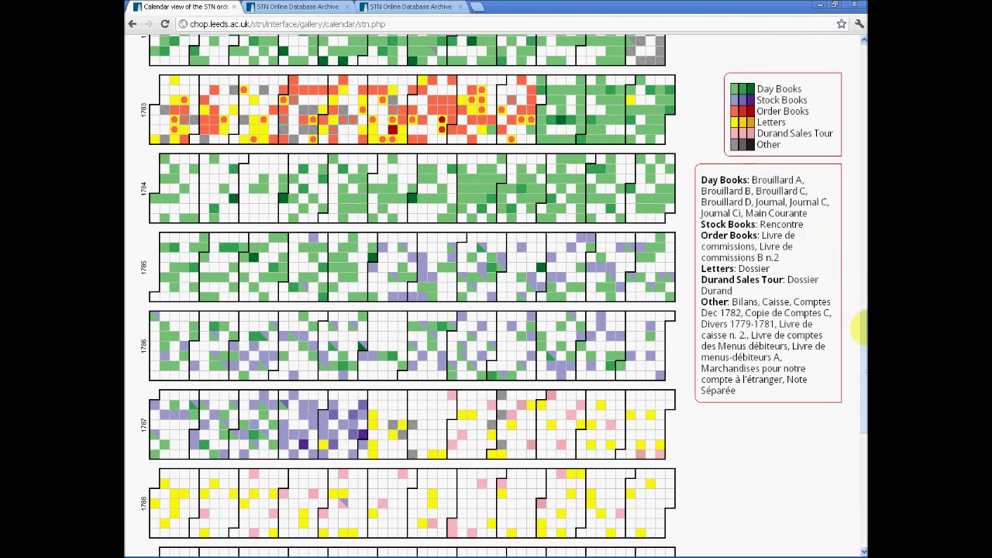
drag(864, 329, 858, 178)
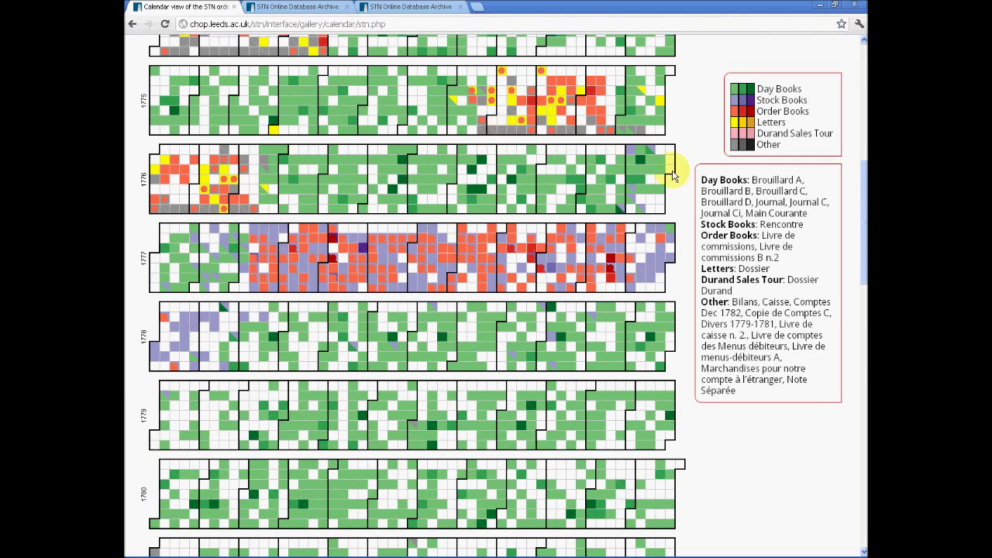
Return the calendar to the top and bring up the data source Options page.
drag(861, 229, 858, 433)
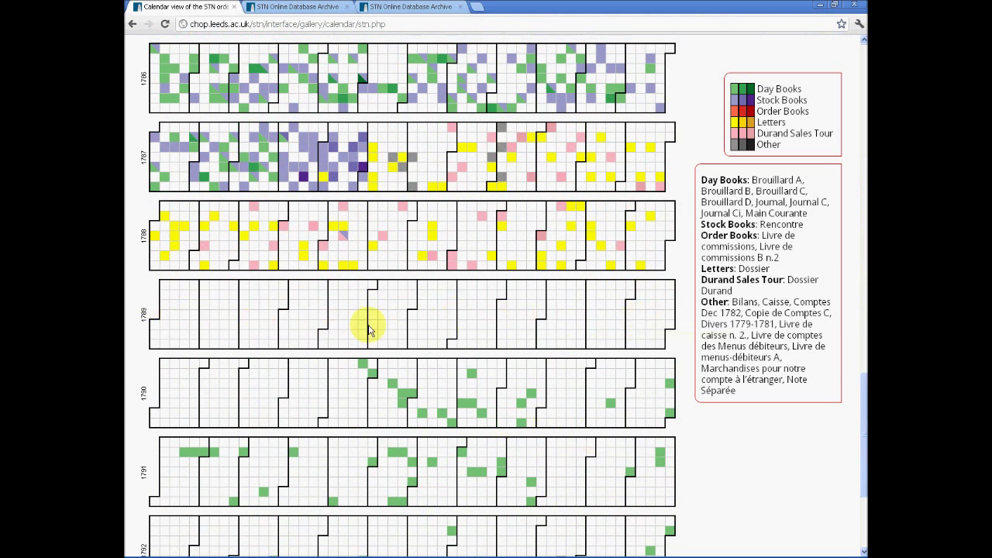
mouse_move(176, 324)
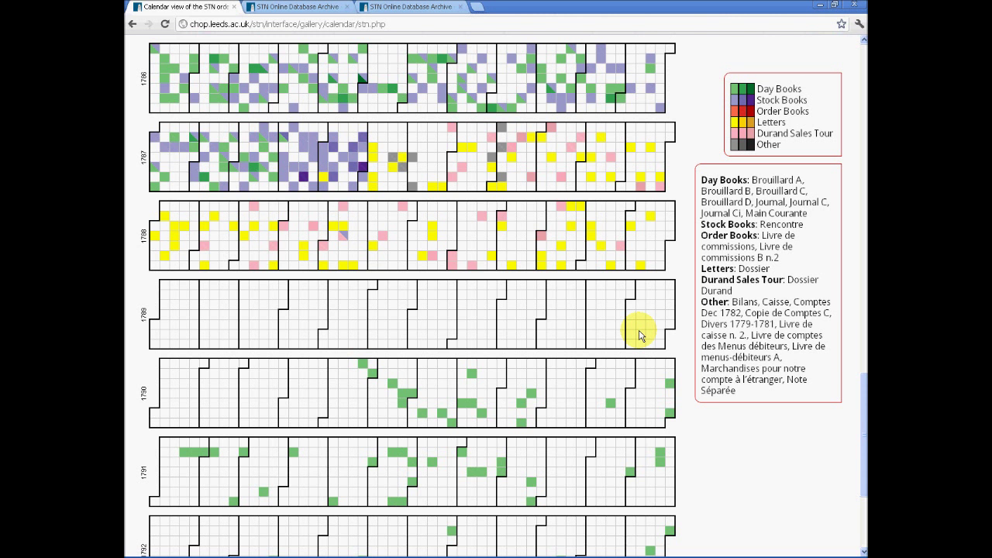
click(862, 60)
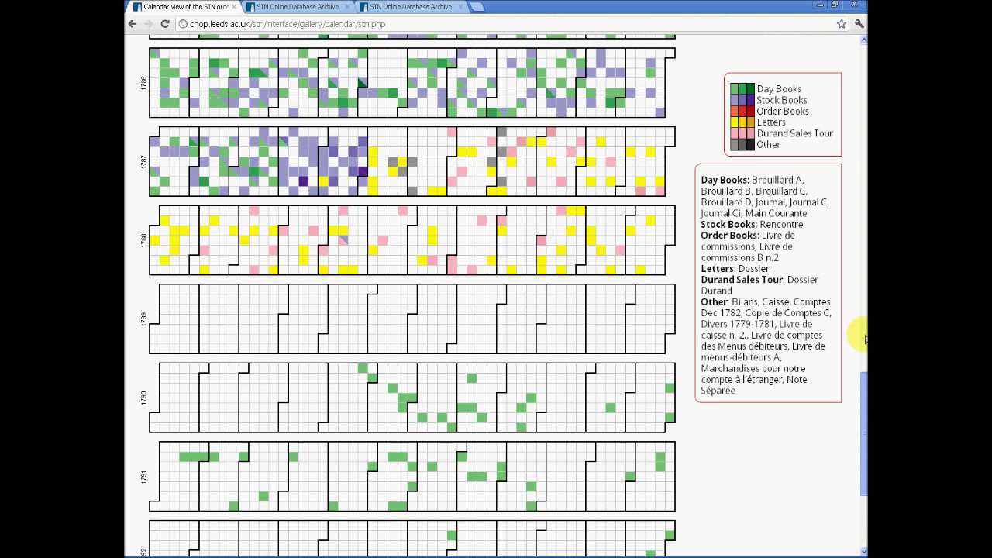
click(863, 60)
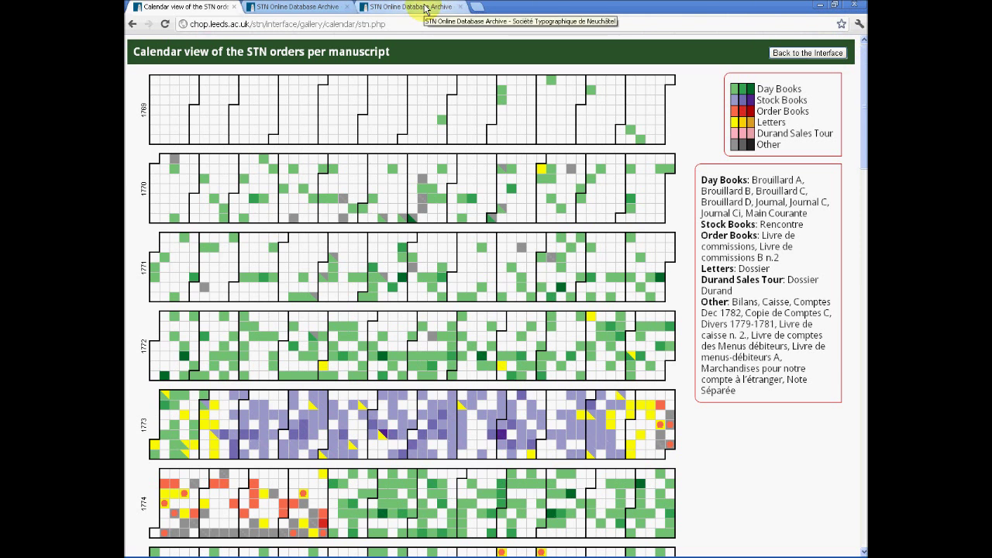
click(335, 14)
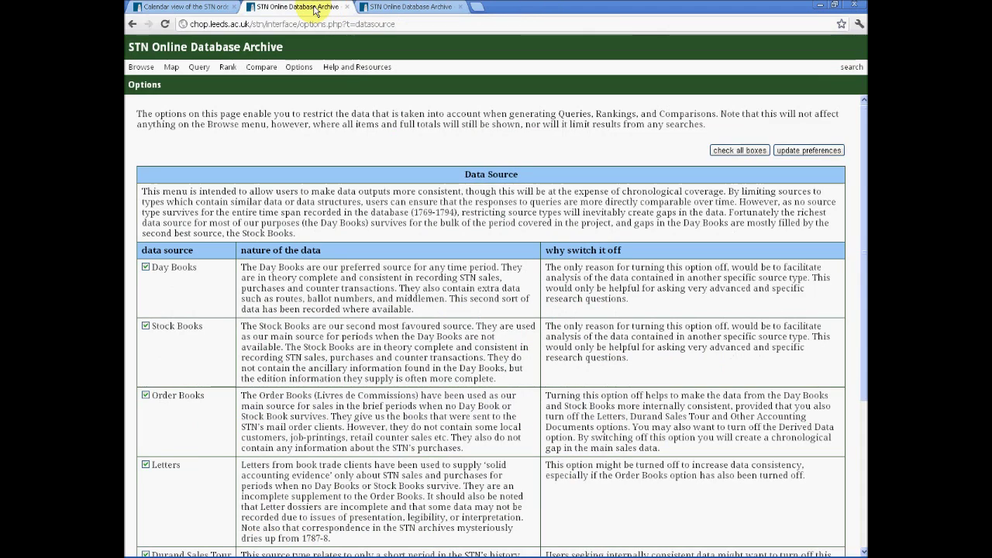
mouse_move(308, 71)
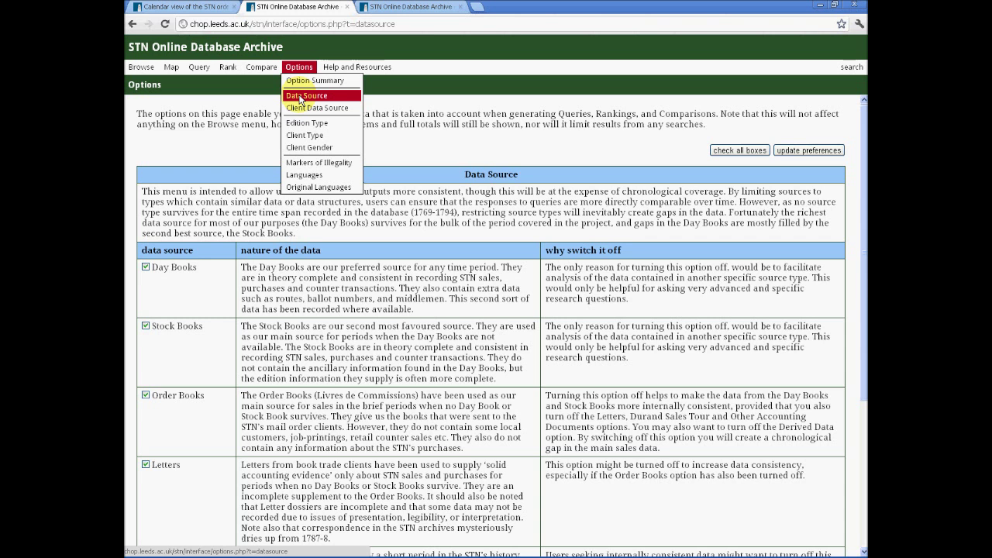
drag(865, 310, 865, 404)
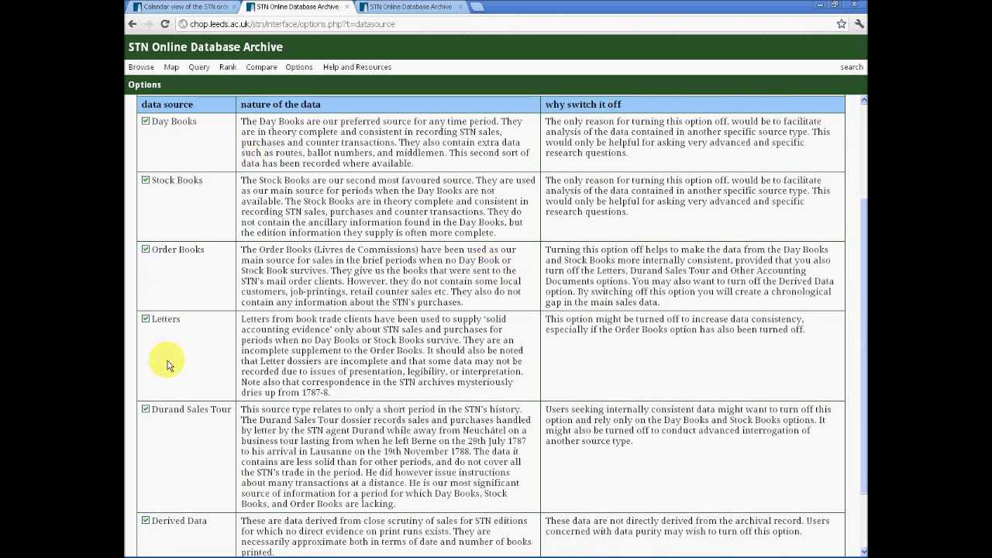
Untick Derived Data, Durand Sales Tour and Letters, then submit the preferences.
click(145, 521)
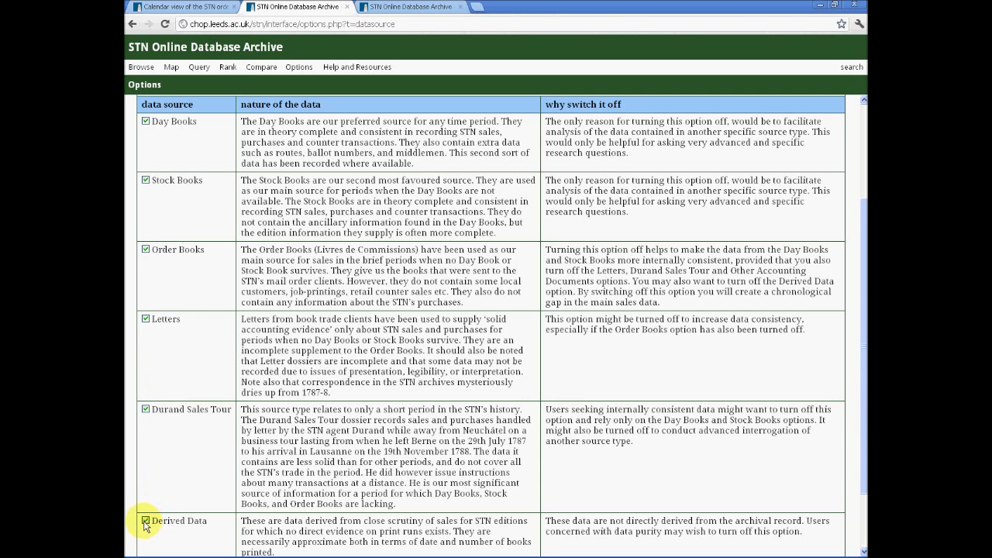
click(146, 409)
click(146, 319)
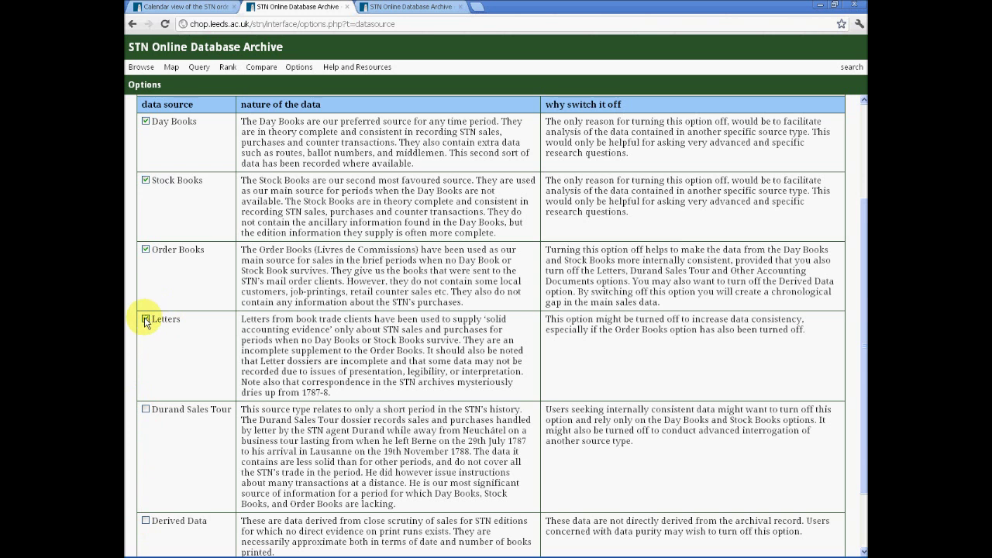
scroll(575, 422, down, 2)
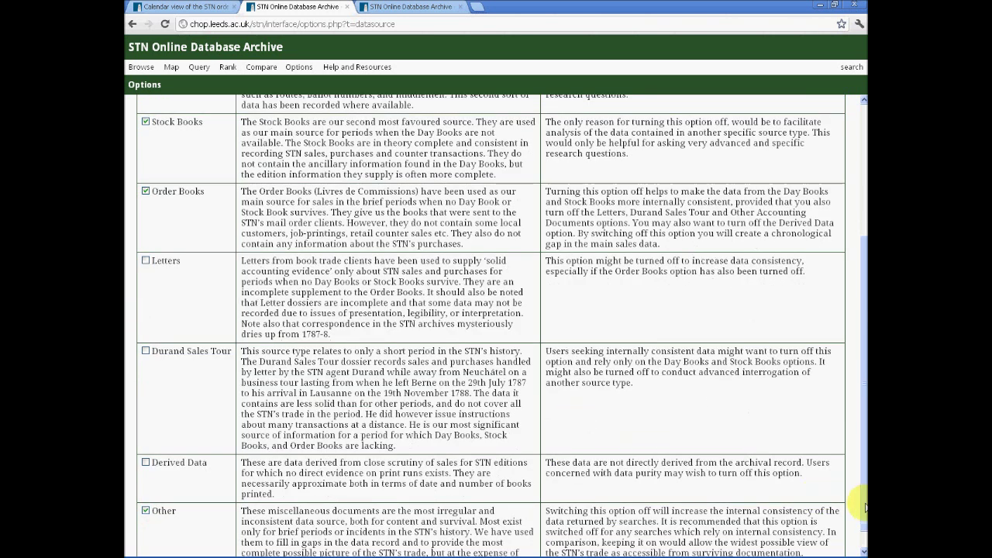
drag(856, 504, 858, 337)
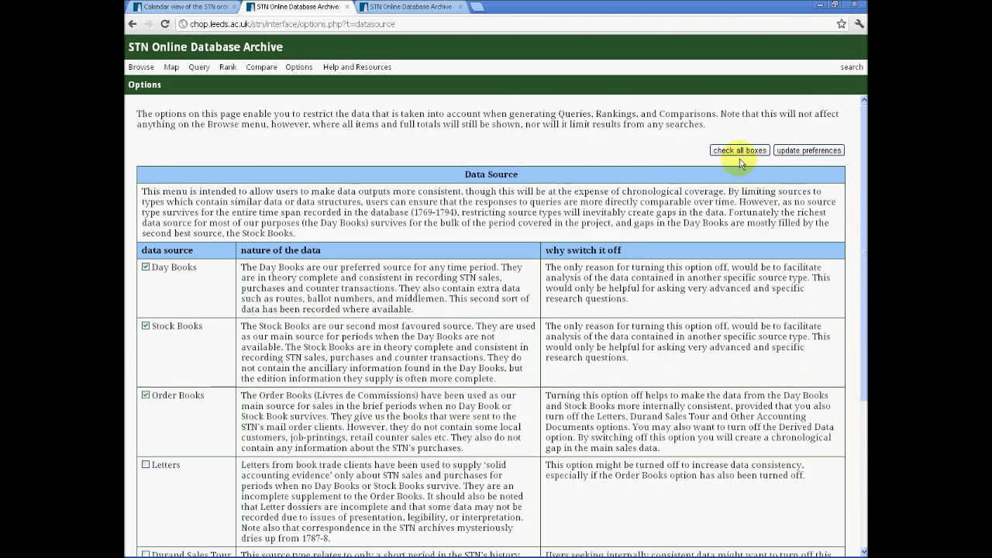
click(806, 155)
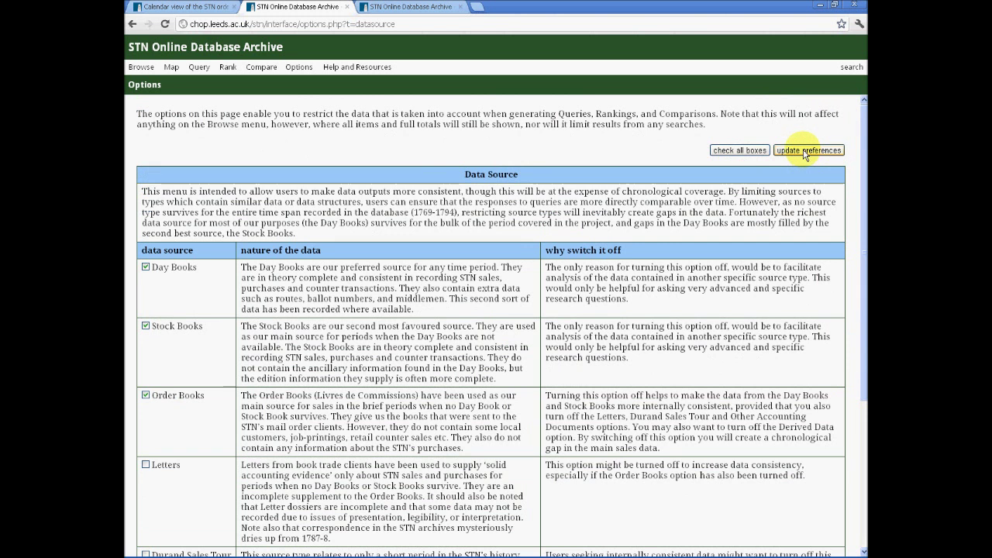
Confirm the preferences update so Letters, Durand Sales Tour and Derived Data stay excluded.
click(807, 151)
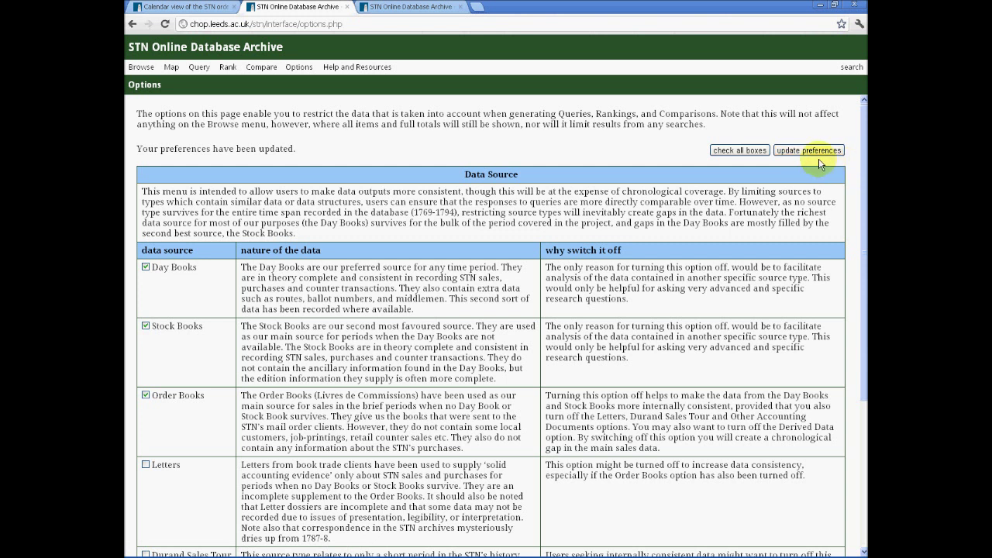
mouse_move(229, 70)
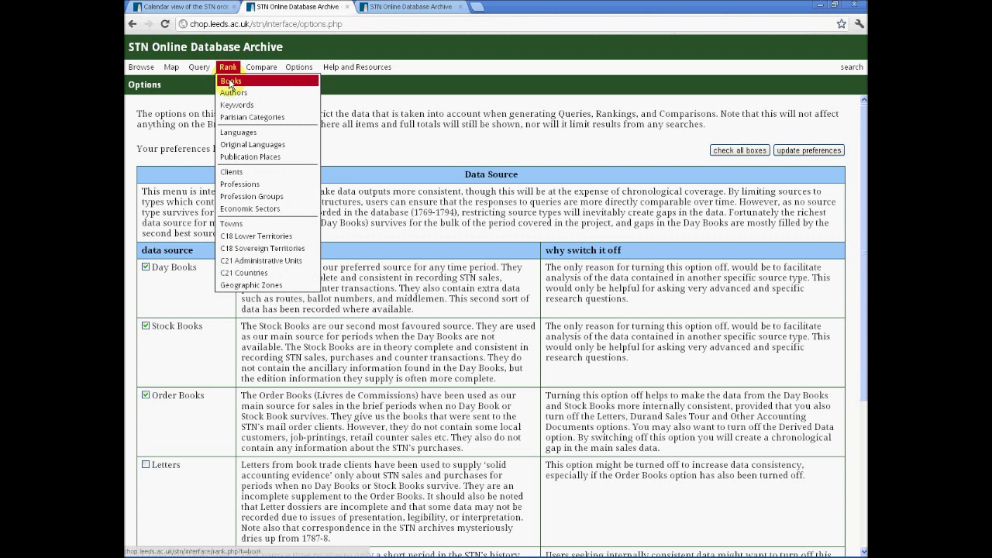
Rank all books, not just the top 10, by sales for 1769–1794.
click(230, 79)
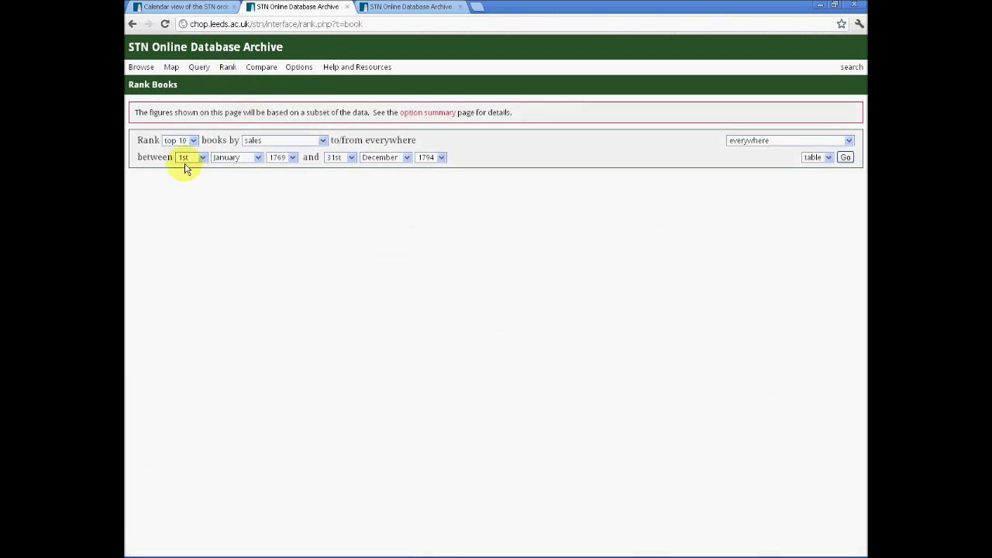
click(192, 141)
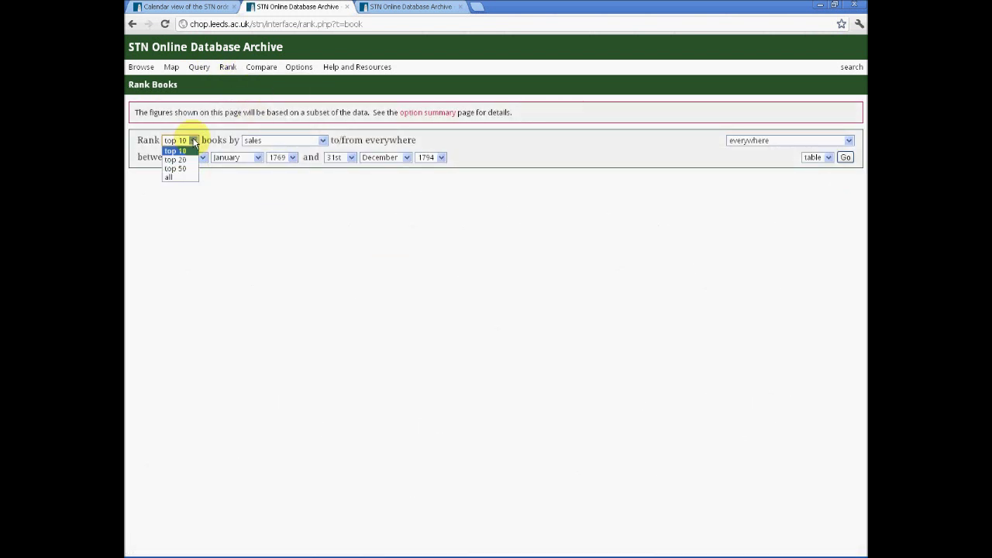
click(176, 180)
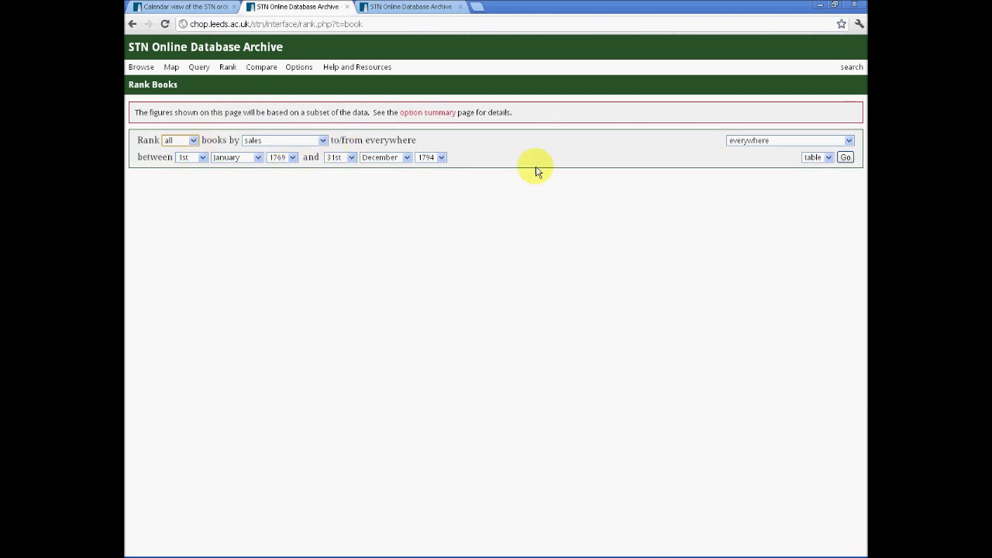
click(846, 158)
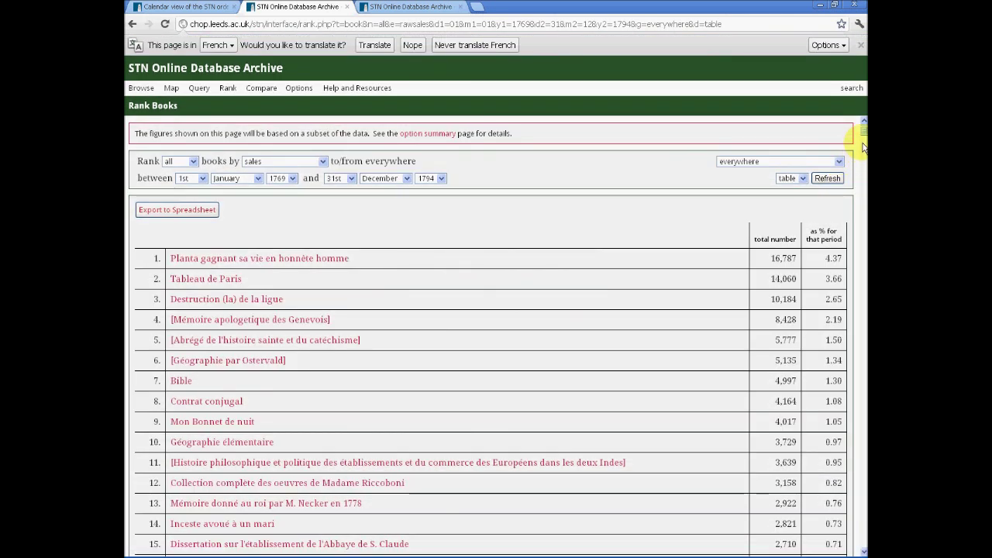
drag(864, 133, 864, 551)
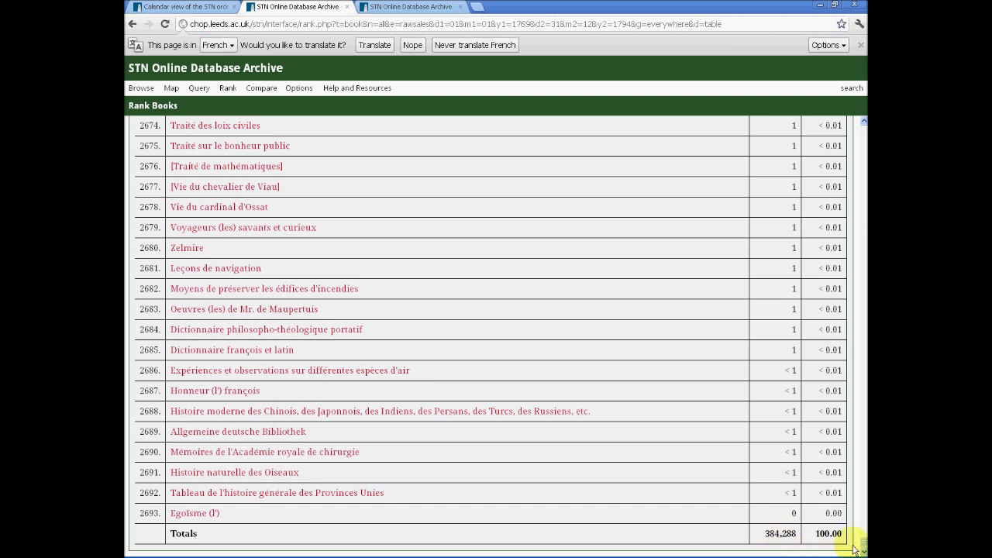
drag(865, 547, 864, 129)
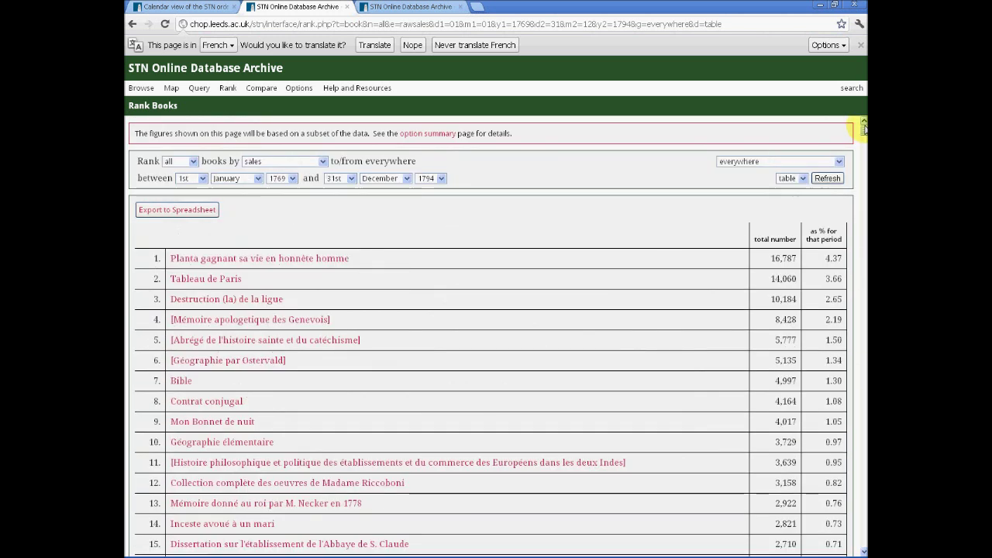
click(297, 90)
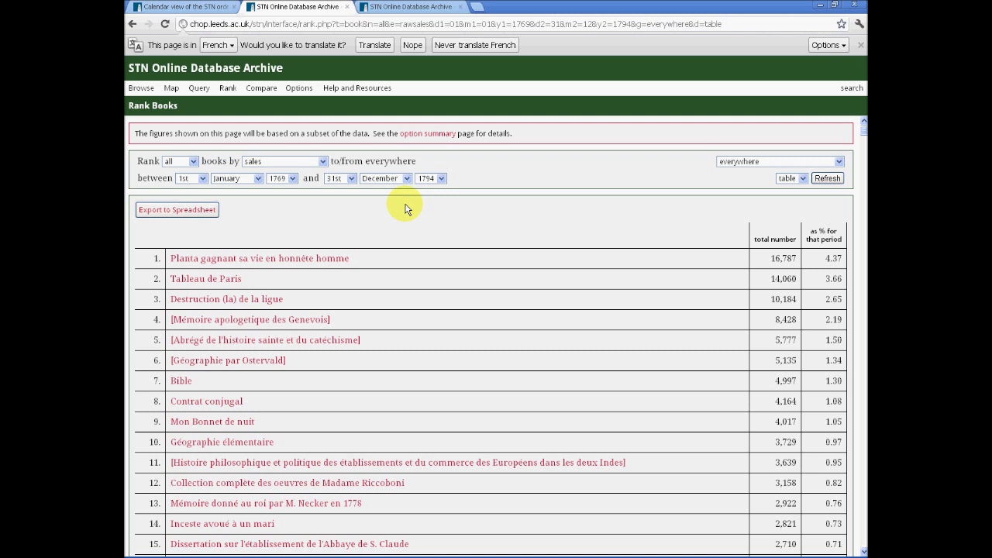
Open 'Planta gagnant sa vie en honnête homme' and review its editions and 33,991 printed copies.
click(321, 261)
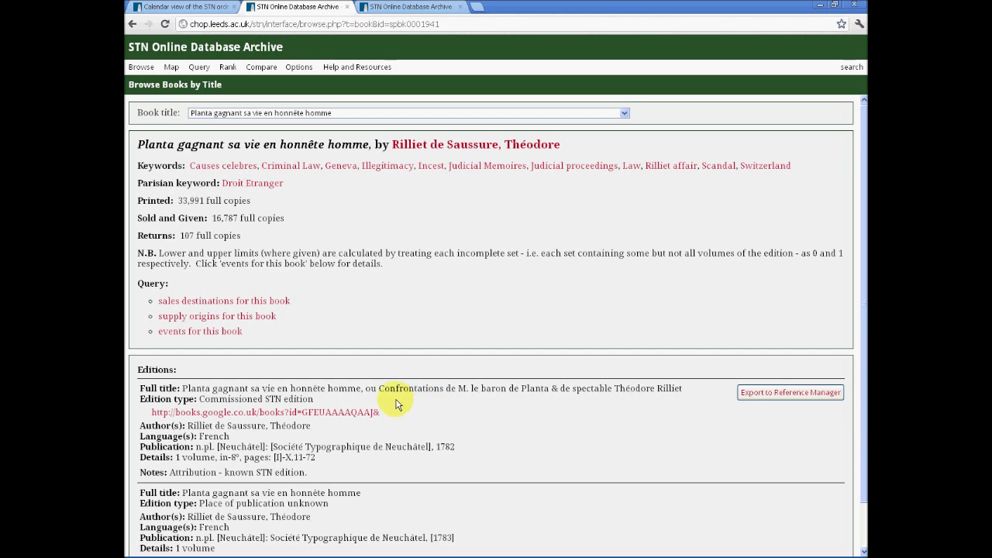
scroll(395, 405, down, 2)
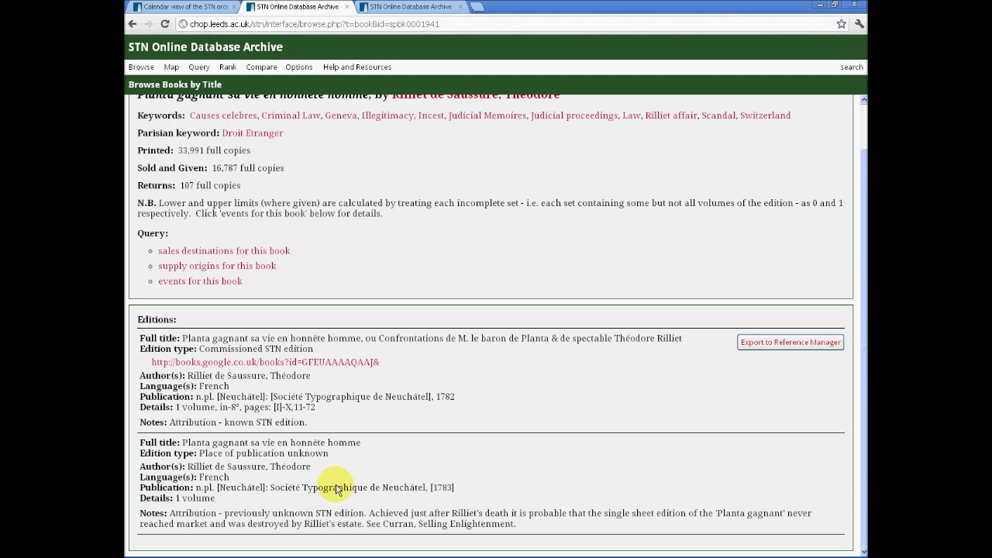
drag(864, 318, 864, 210)
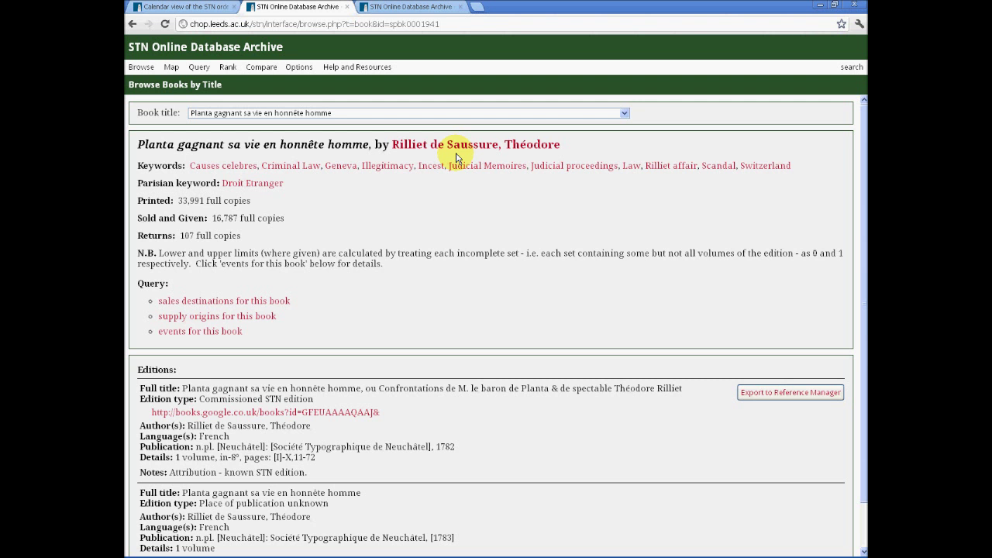
Show the American Revolution sales map, check Paris (2839, 39.80%), and zoom toward Poland and Russia.
click(407, 9)
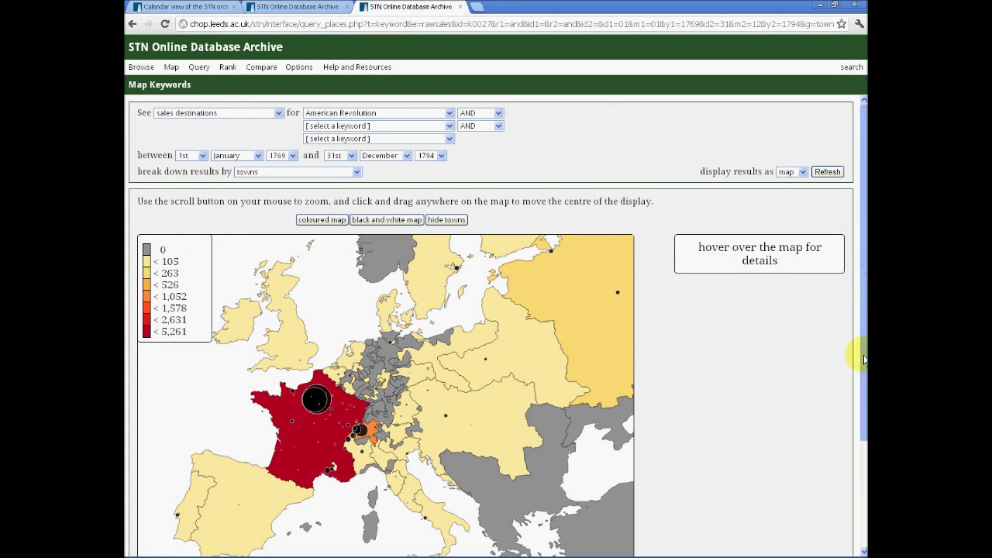
drag(865, 359, 863, 419)
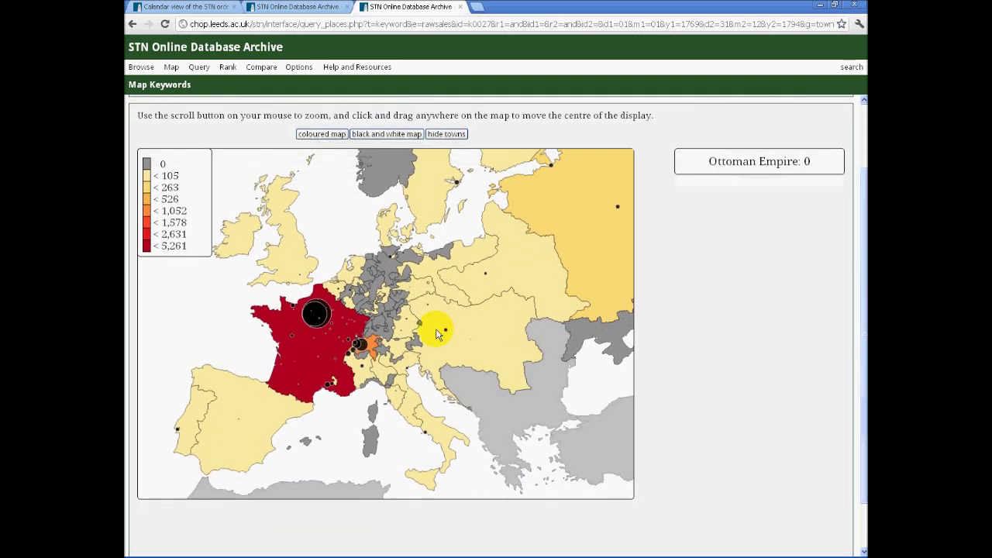
mouse_move(284, 317)
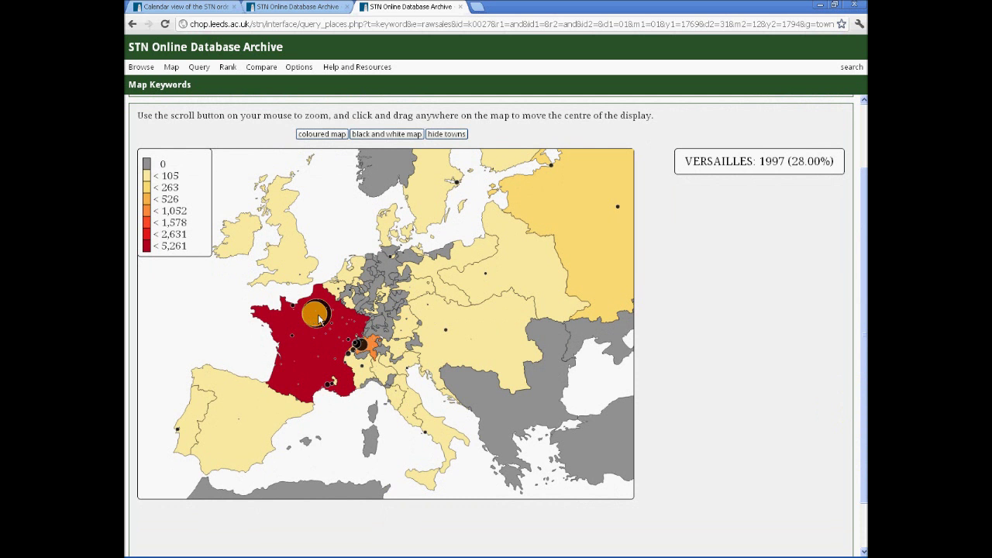
mouse_move(332, 320)
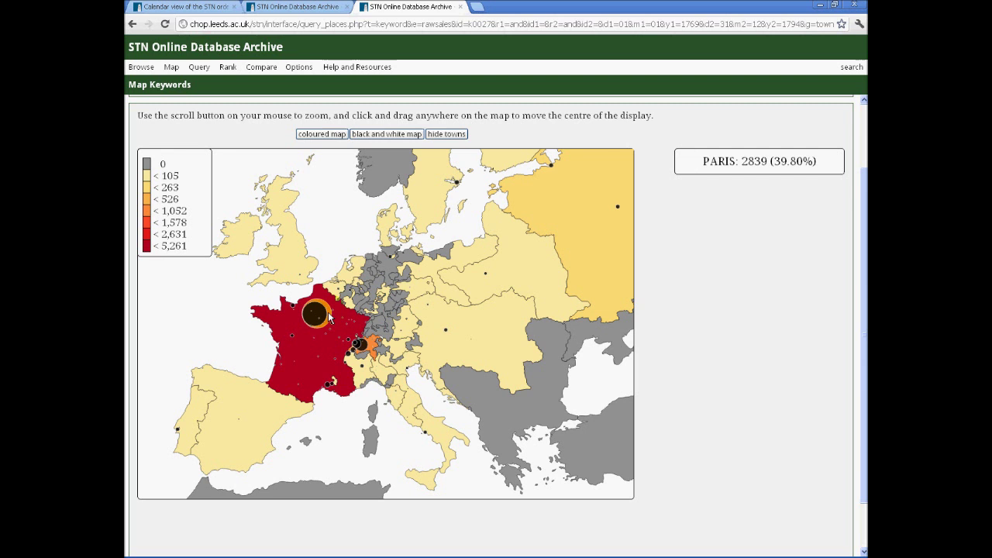
scroll(504, 256, up, 3)
drag(862, 302, 851, 157)
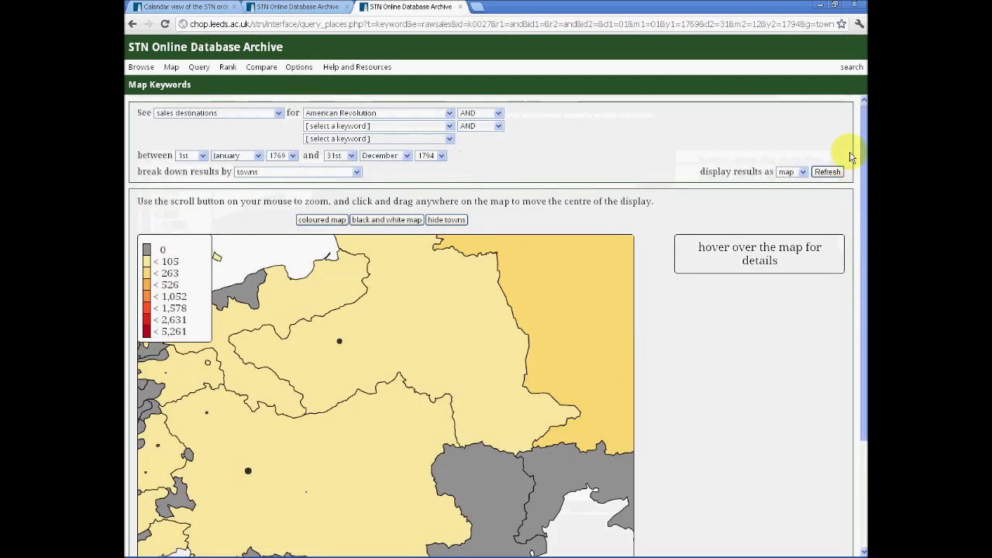
mouse_move(158, 69)
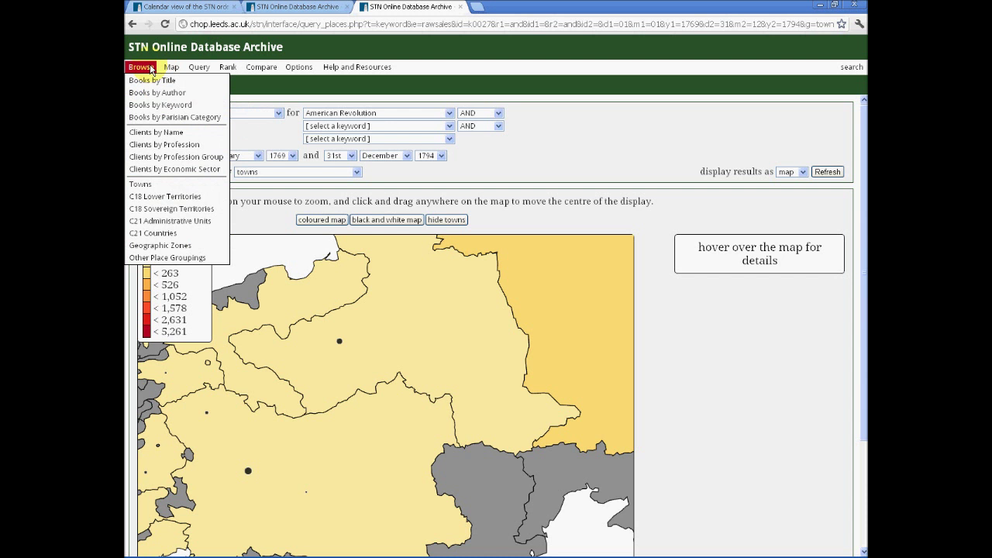
Browse books by keyword American Revolution and open 'Testament politique de l'Angleterre'.
click(152, 110)
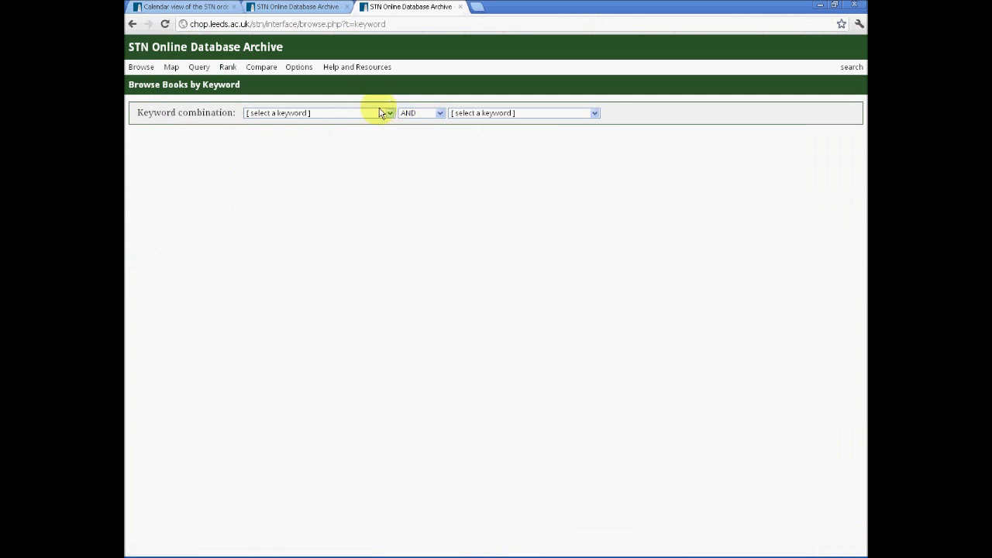
click(390, 114)
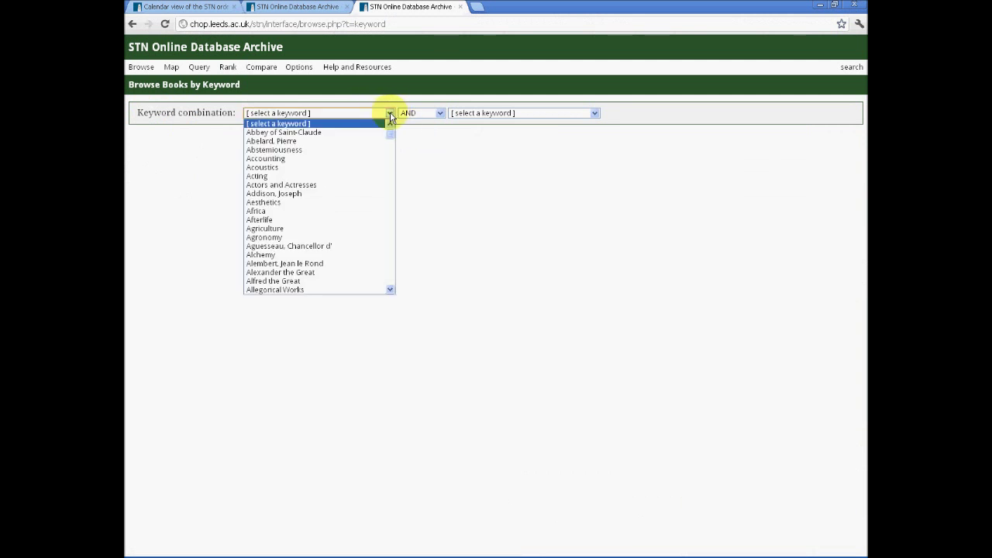
text(am)
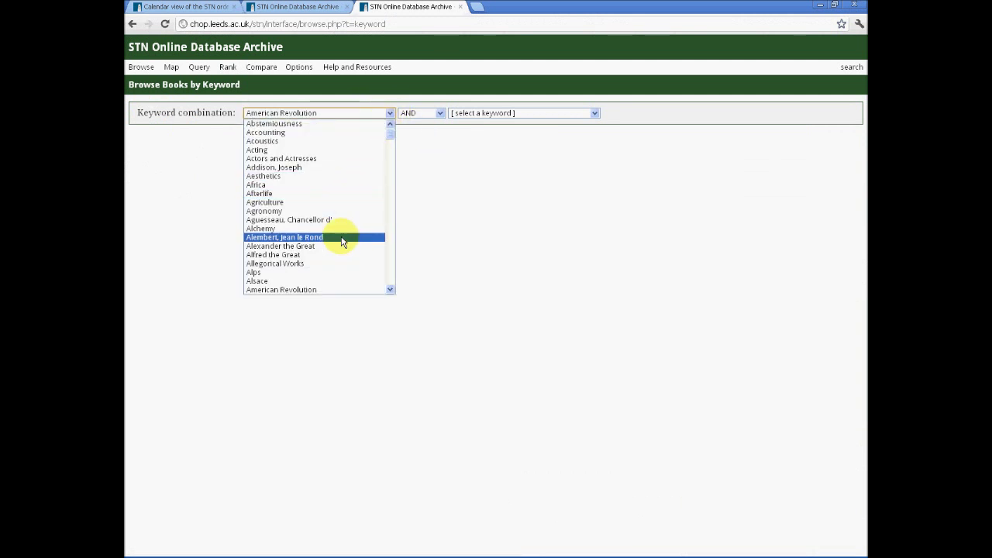
click(329, 290)
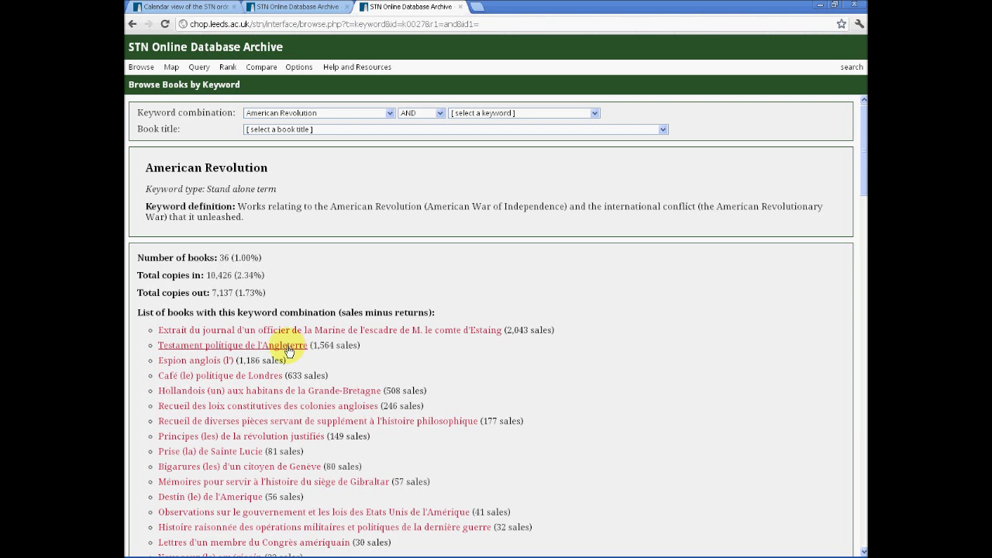
click(294, 352)
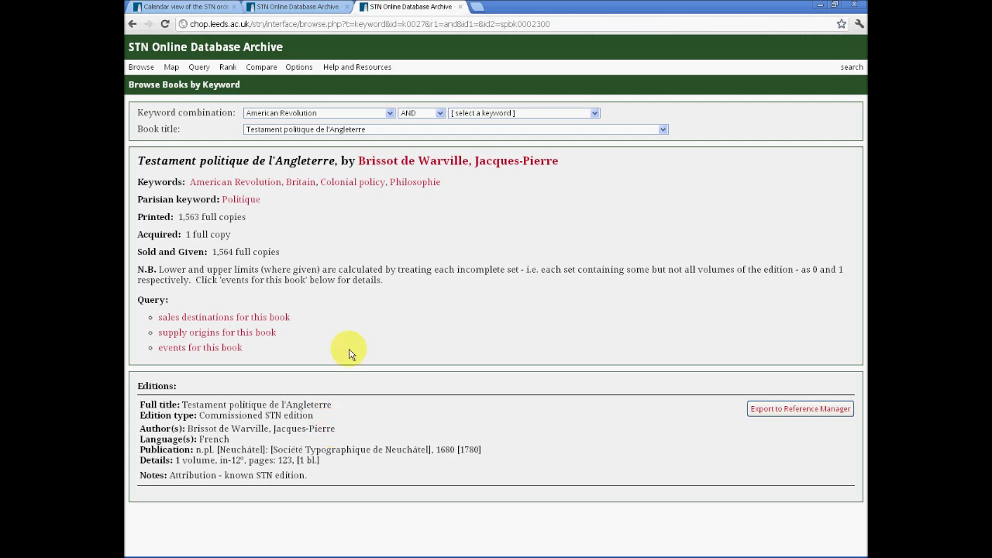
Review the 'Testament politique de l'Angleterre' record (1,563 printed), then bring up the Options menu.
click(297, 68)
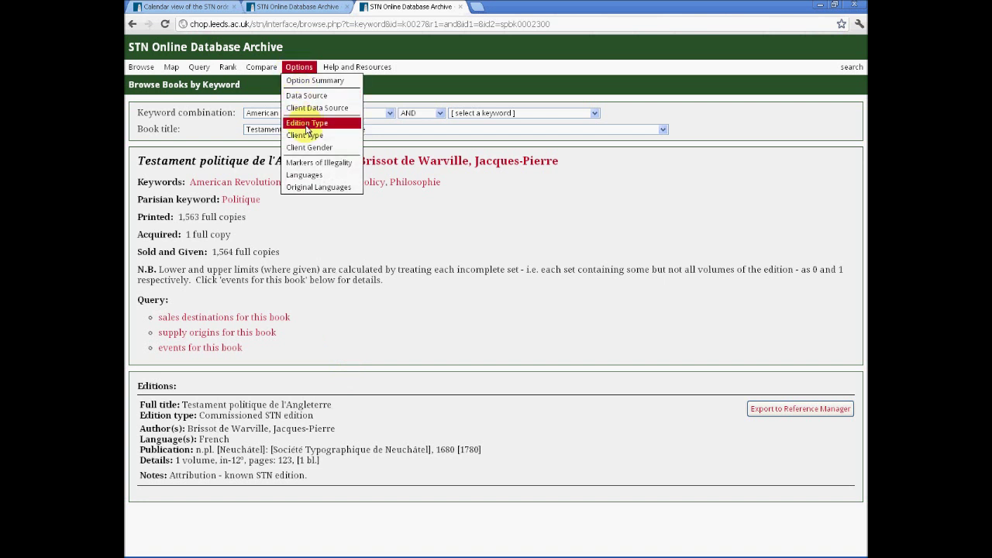
Show the Edition Type options and scroll through the 16 included edition types.
click(306, 125)
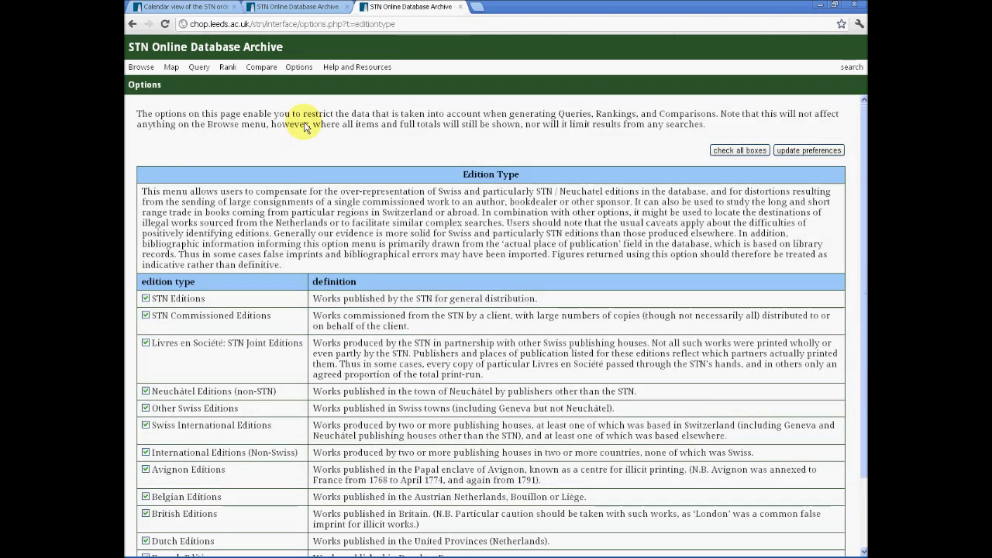
drag(865, 334, 864, 440)
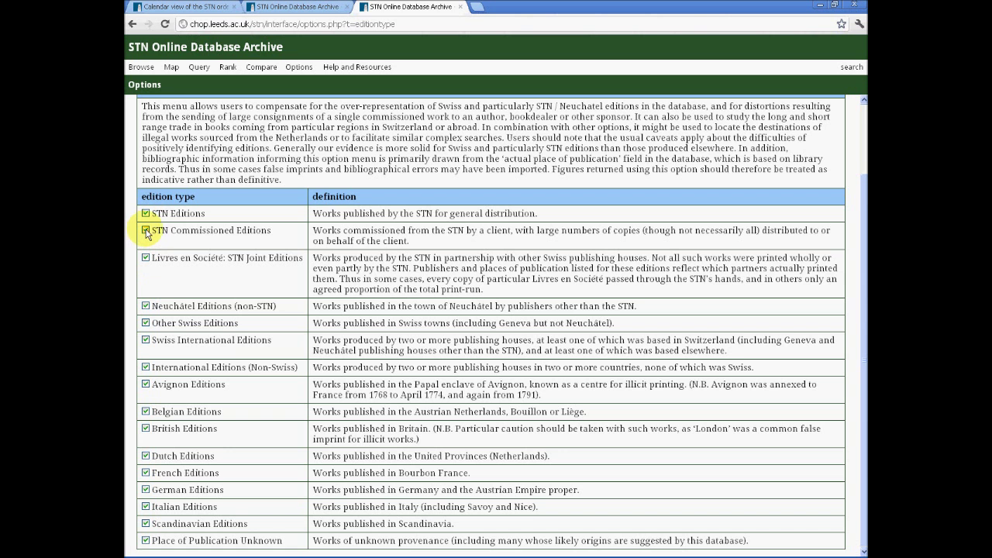
Exclude STN Commissioned Editions and update the edition-type preferences.
click(146, 231)
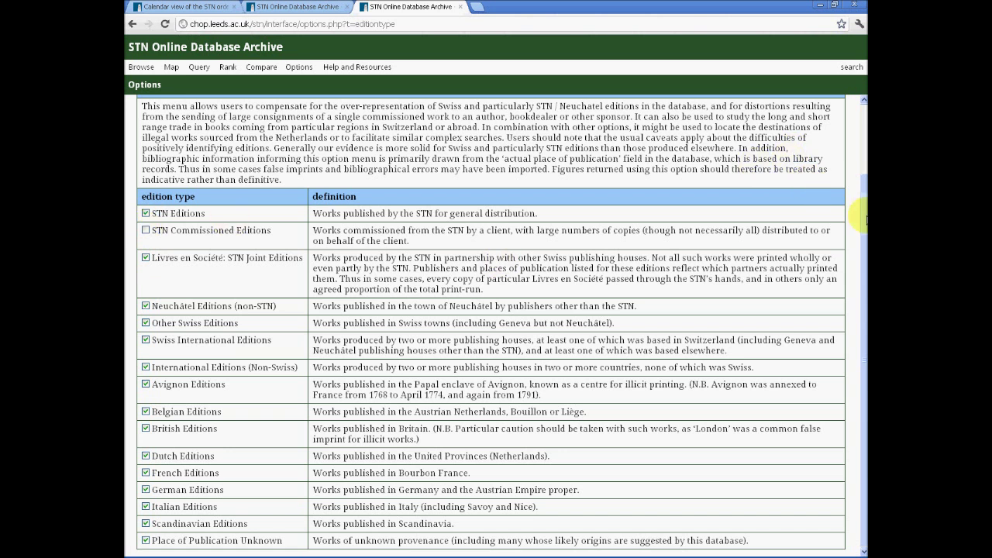
drag(865, 220, 865, 135)
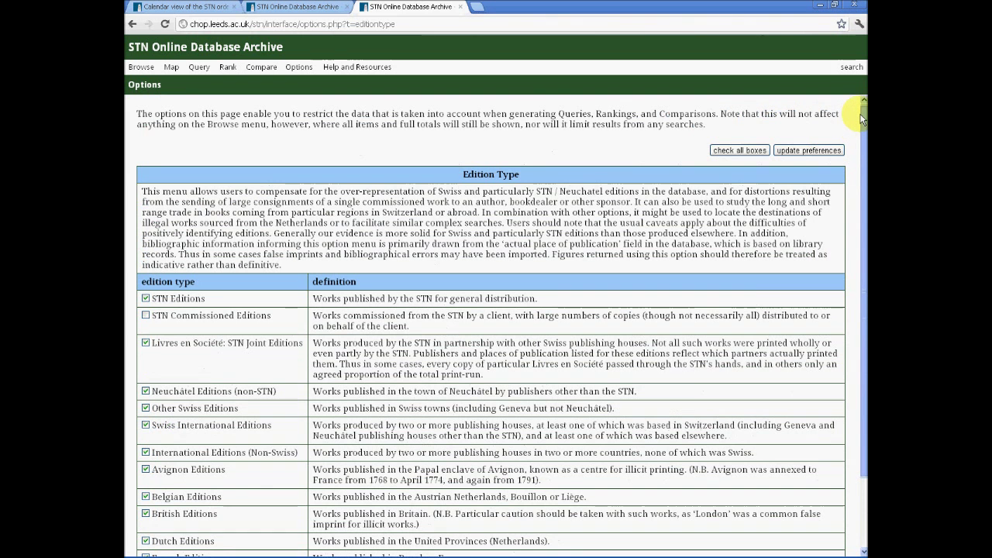
click(798, 153)
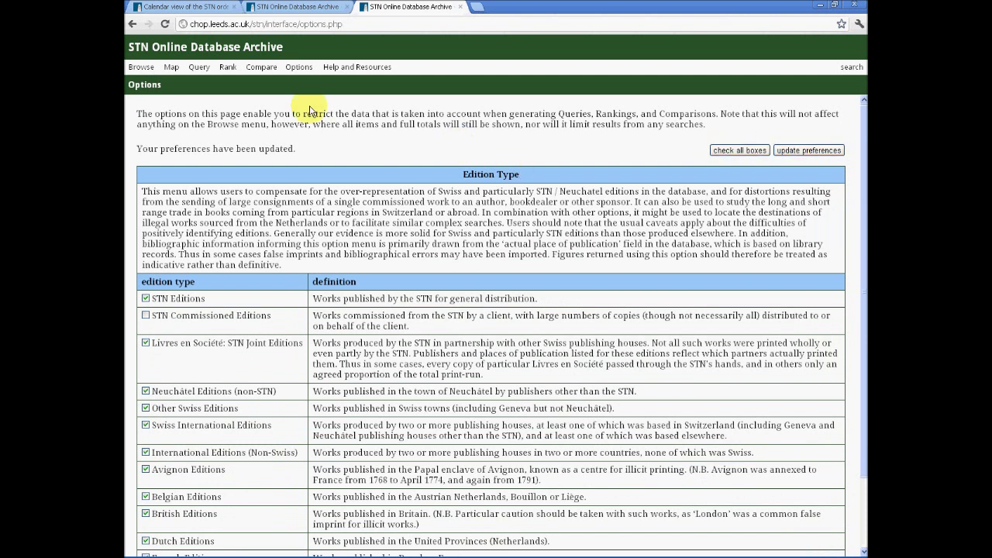
mouse_move(199, 68)
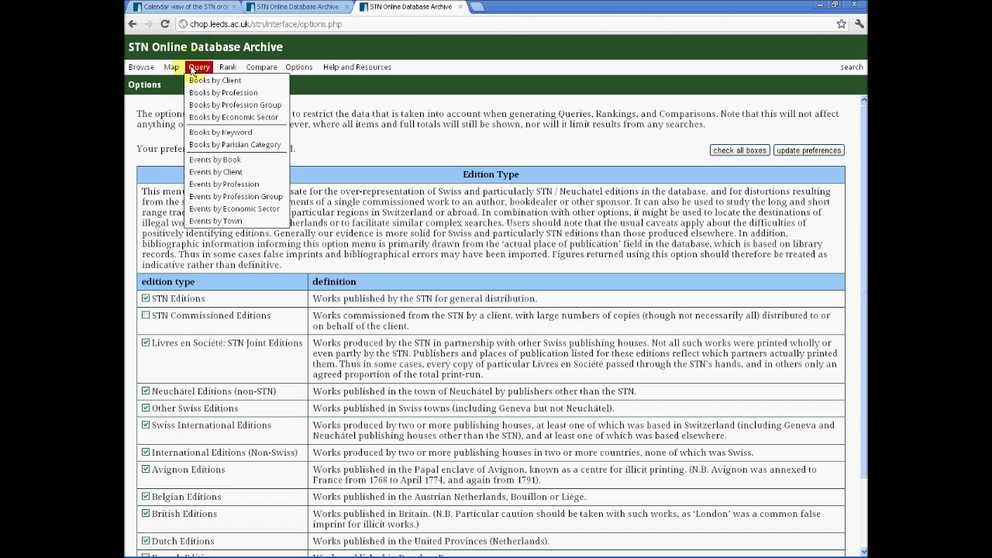
Go to the Map Keywords page from the Map menu.
mouse_move(143, 70)
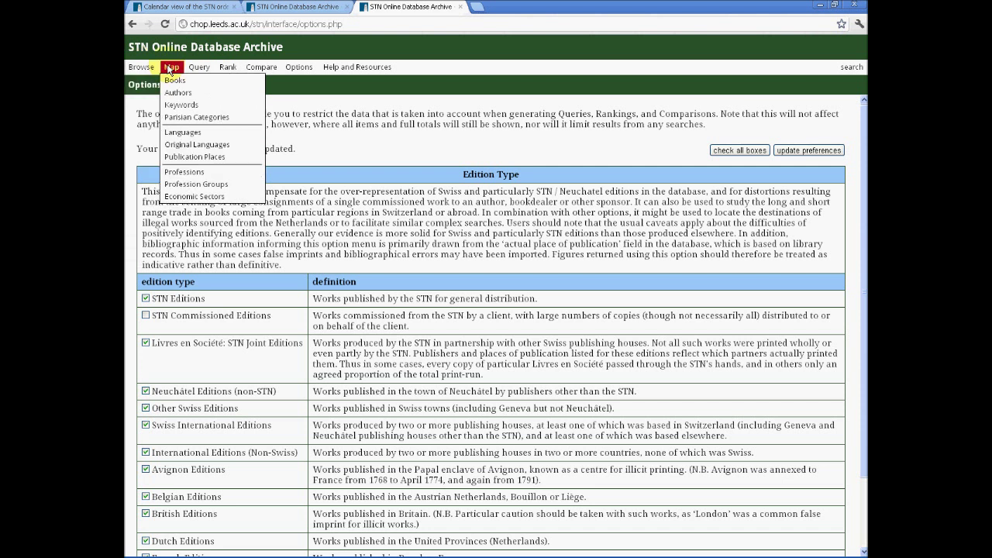
click(181, 106)
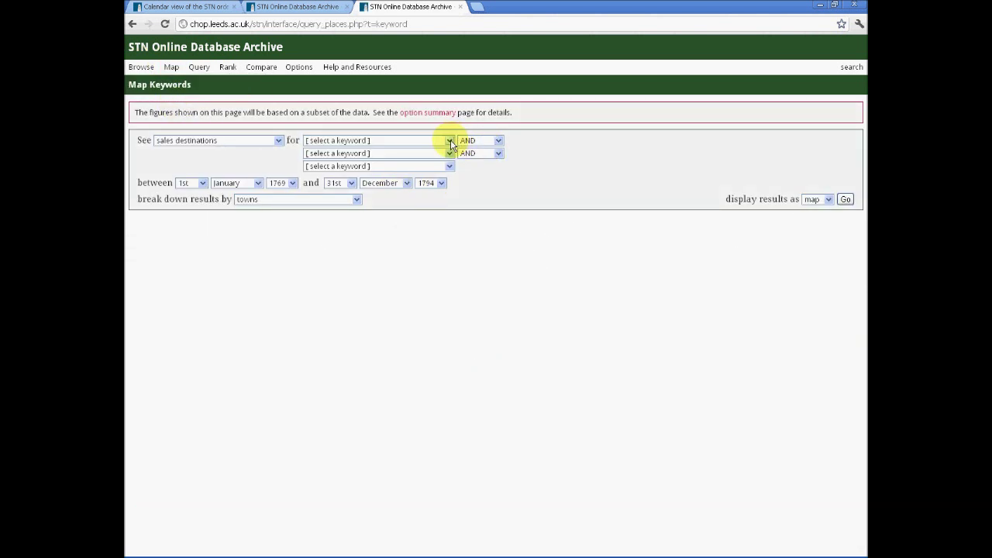
Map town-level sales destinations for the keyword American Revolution, 1769–1794.
click(451, 141)
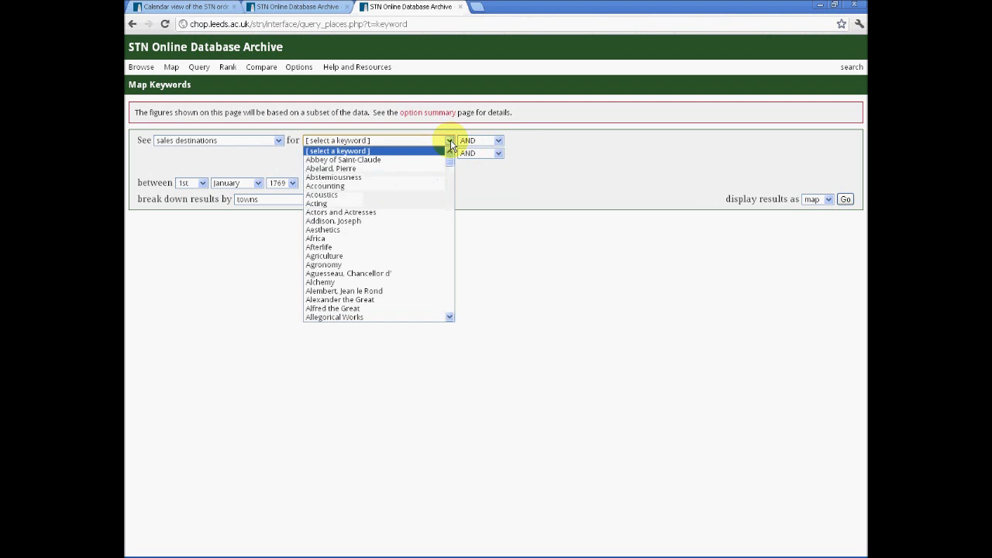
click(450, 318)
click(450, 317)
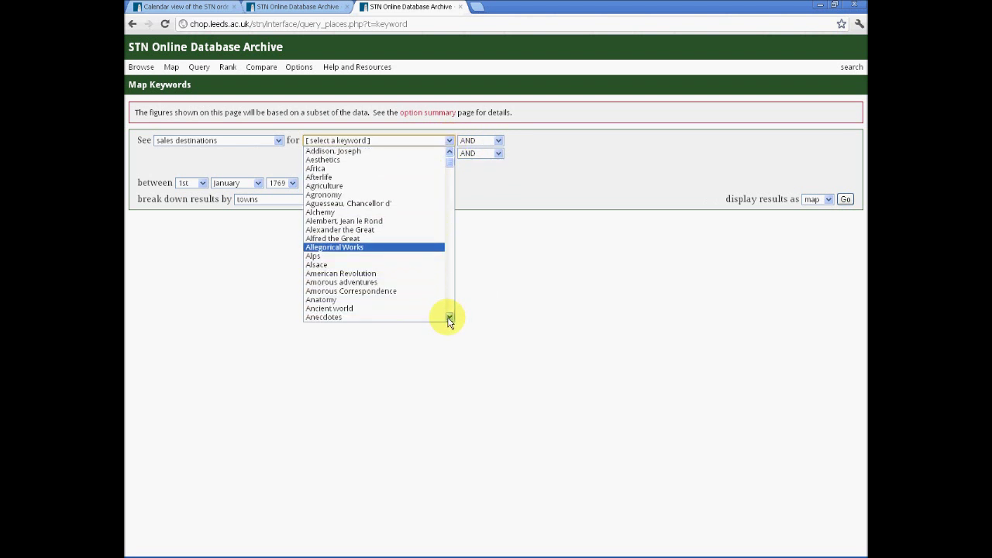
click(422, 274)
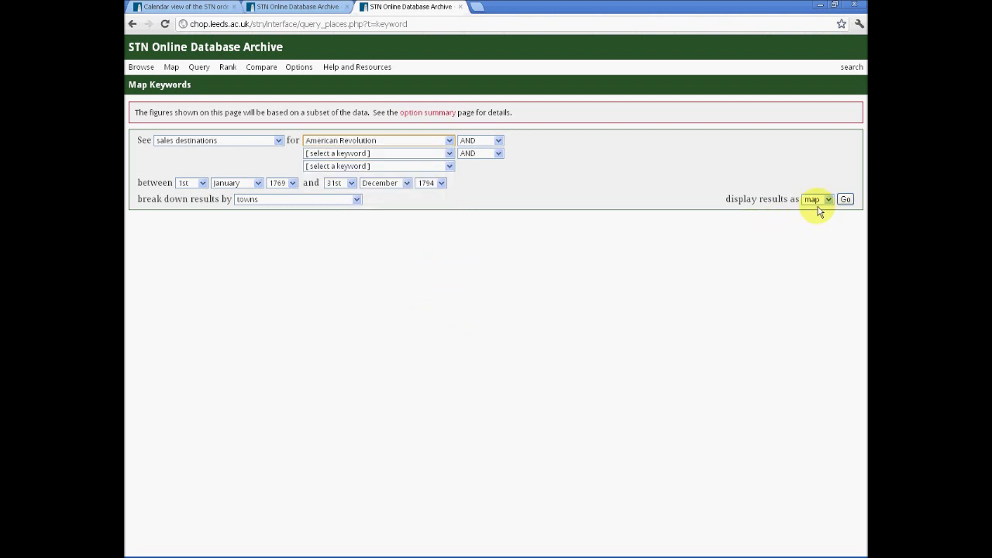
click(846, 201)
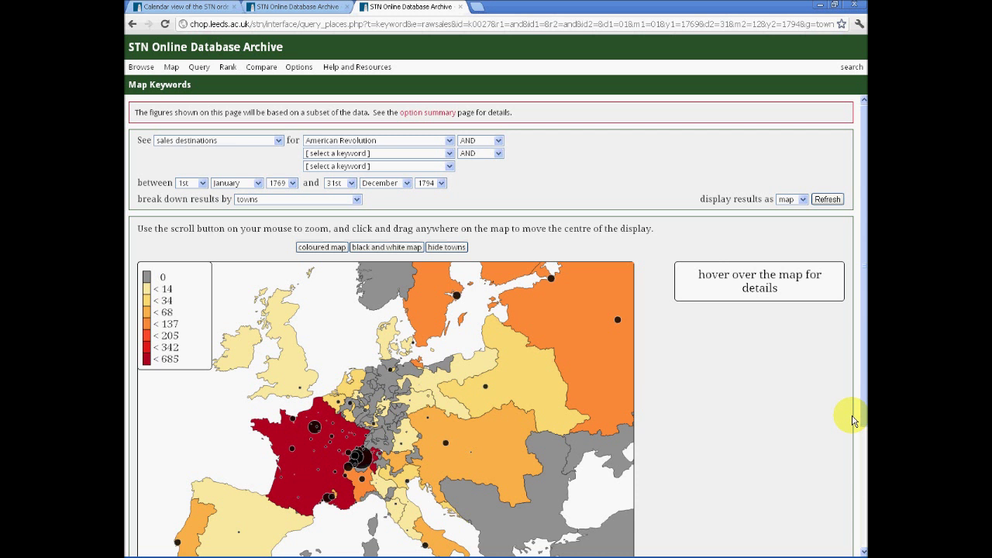
drag(859, 417, 862, 493)
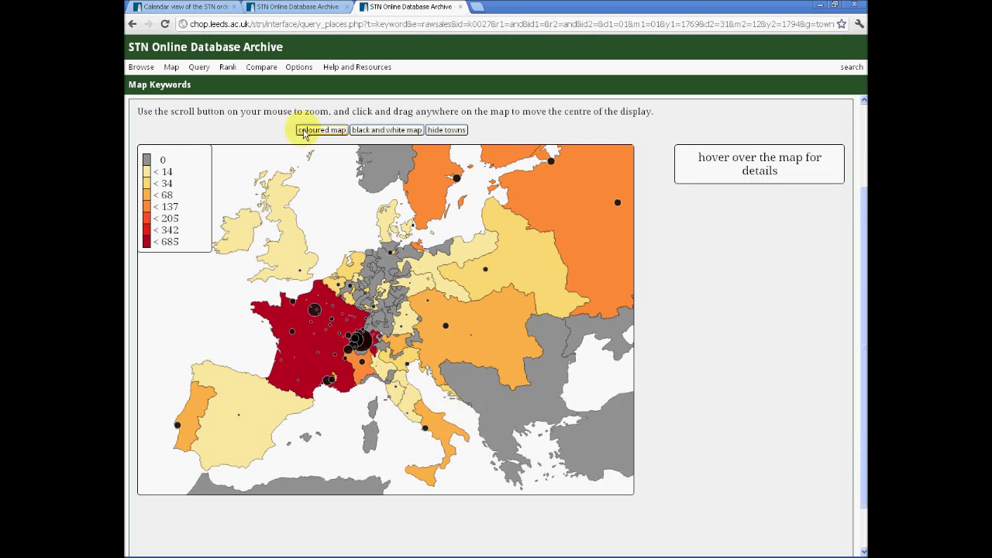
mouse_move(291, 71)
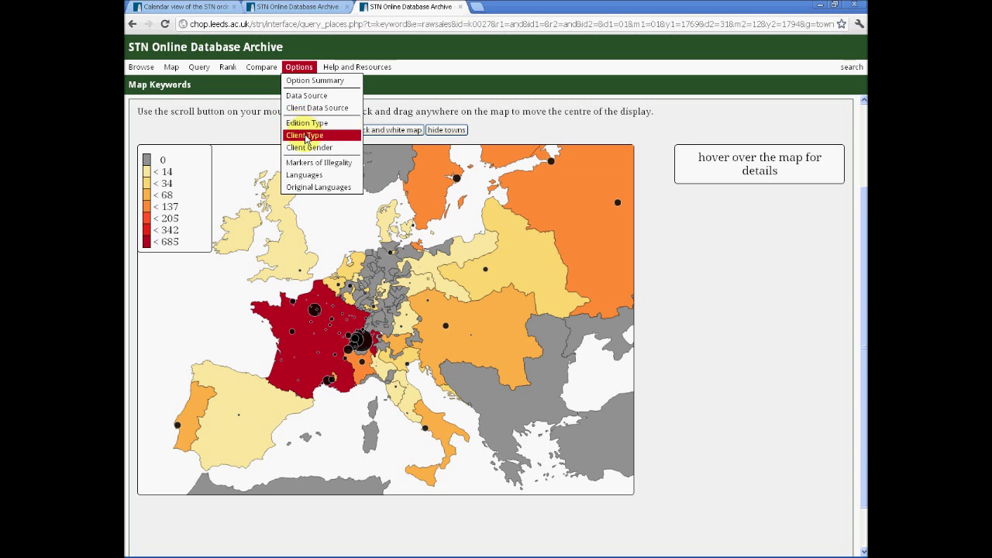
Show the Client Type options page.
click(307, 136)
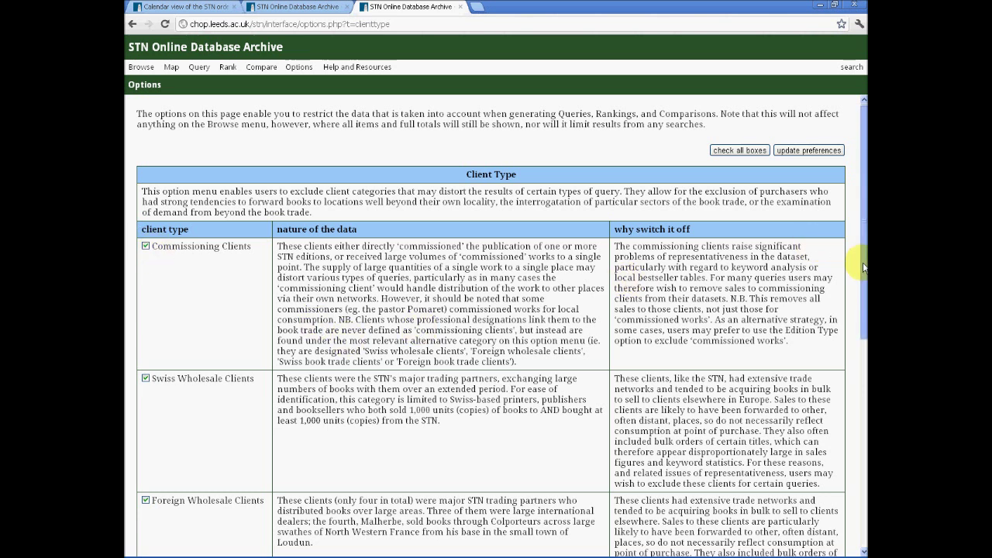
drag(865, 269, 865, 397)
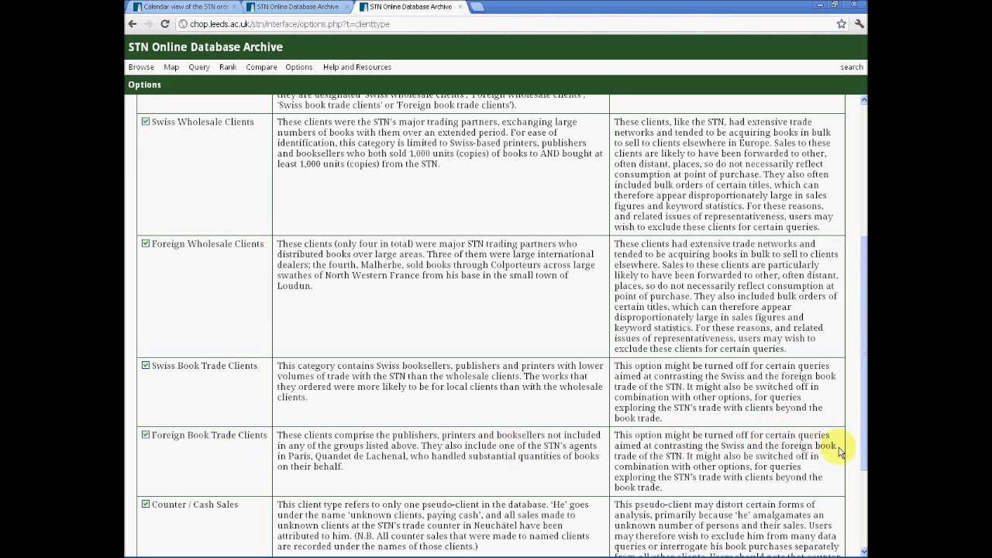
drag(863, 461, 864, 539)
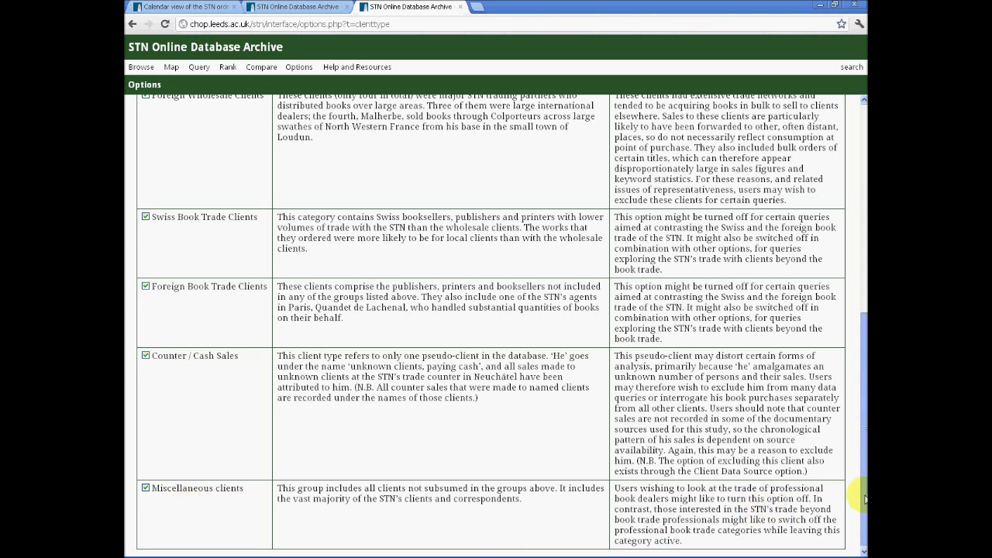
drag(865, 498, 862, 293)
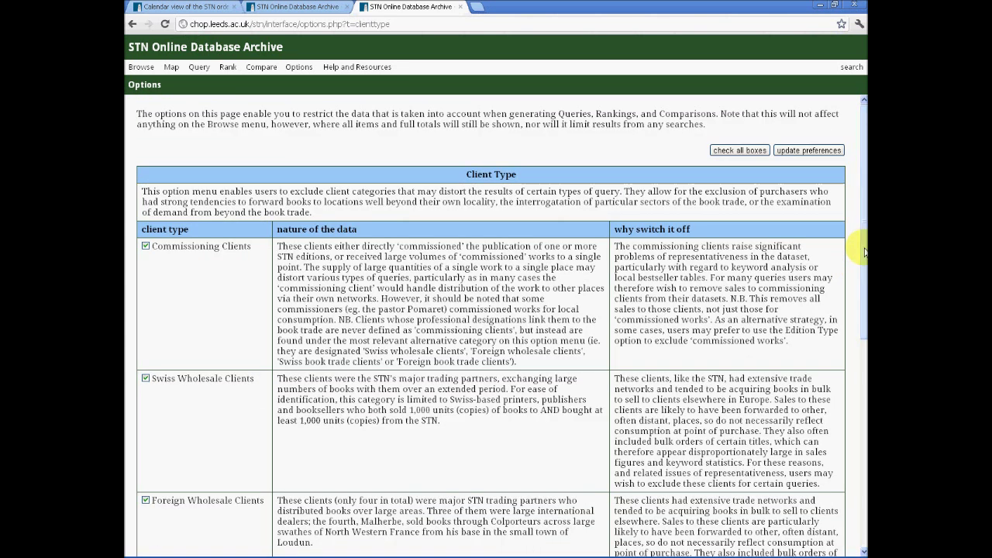